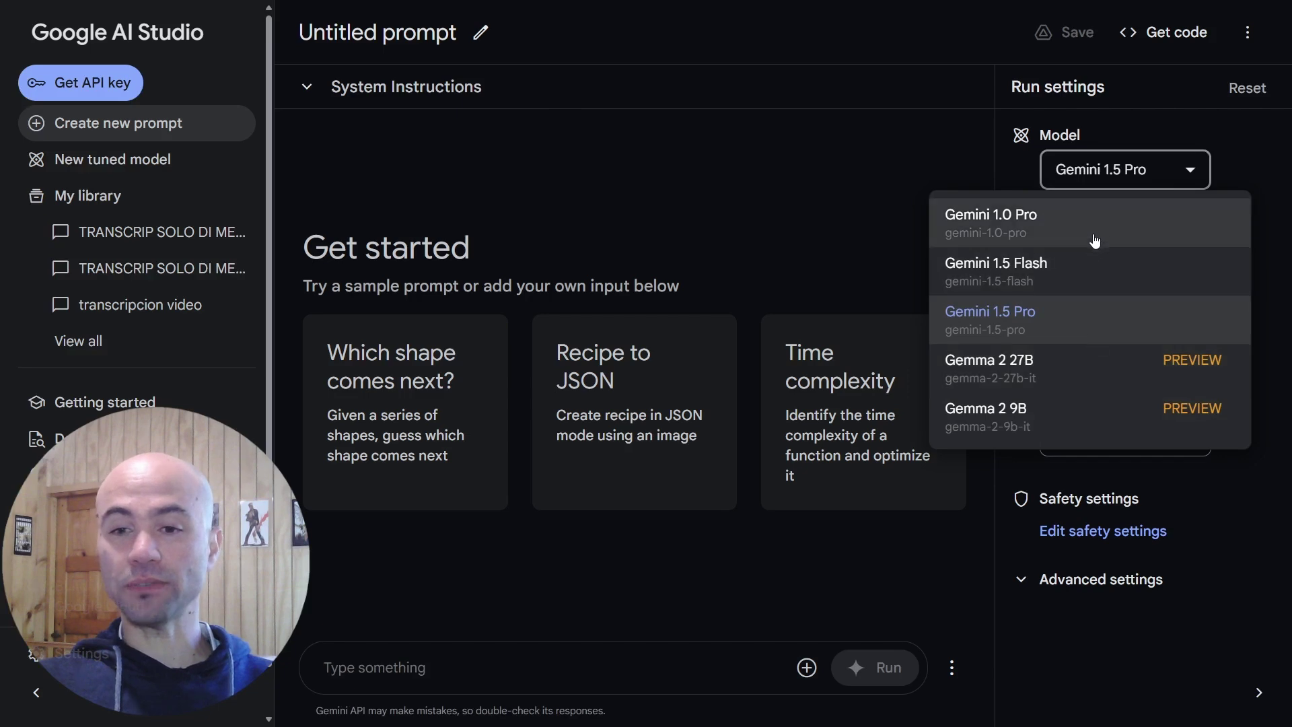
- Choose the Gemini 1.5 Pro model and set Harassment, Hate, Sexually Explicit and Dangerous Content safety filters to Block none
{"action": "left_click", "coordinate": [1074, 329]}
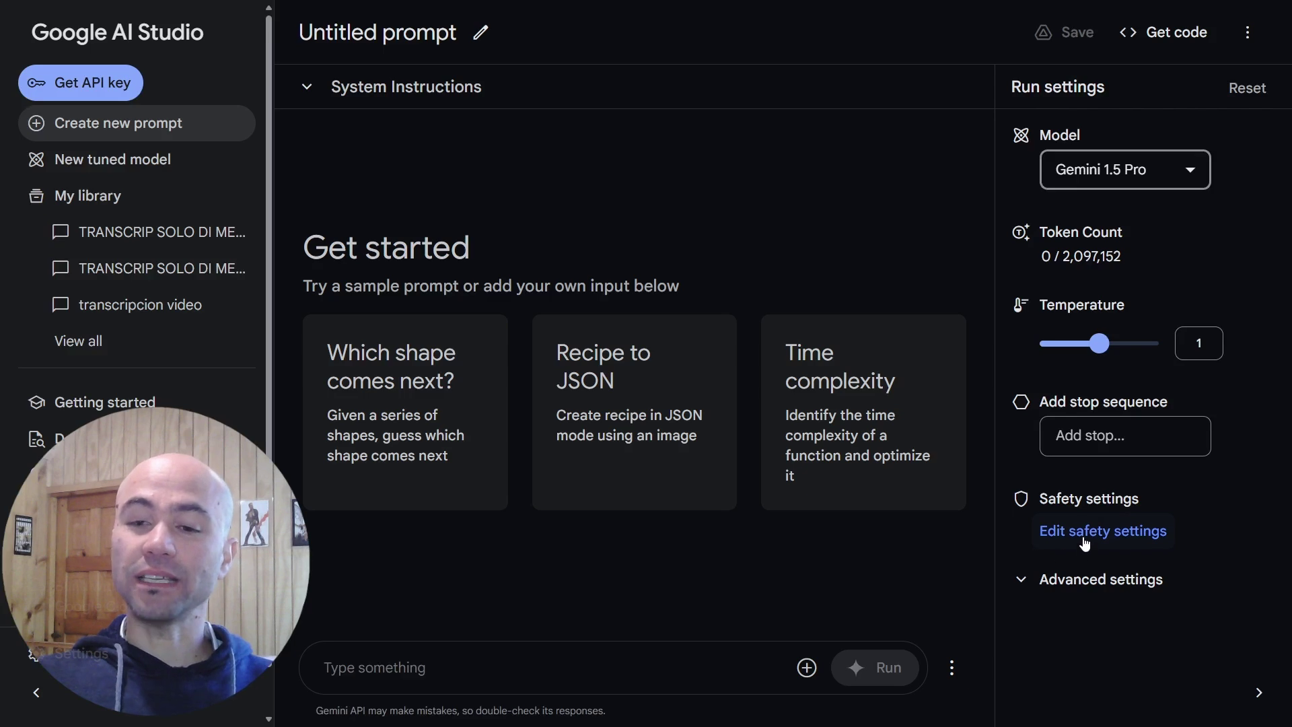
{"action": "left_click", "coordinate": [1127, 535]}
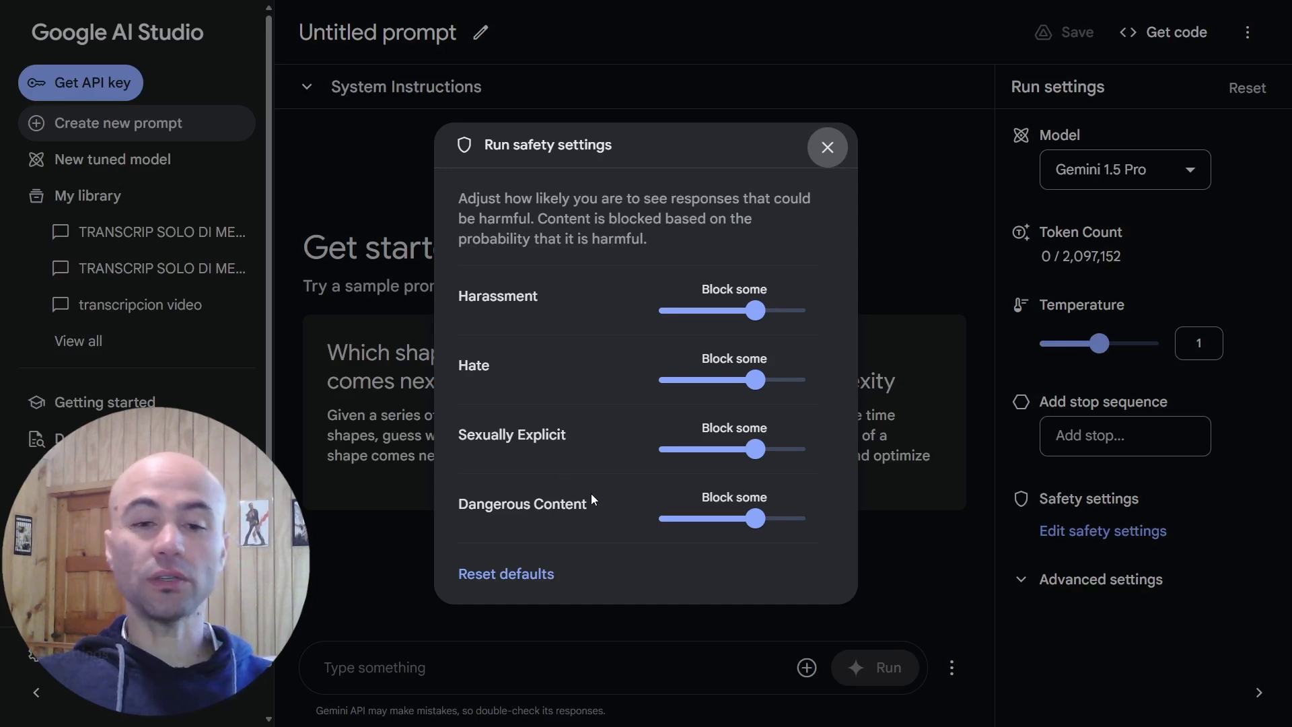
{"action": "mouse_move", "coordinate": [756, 313]}
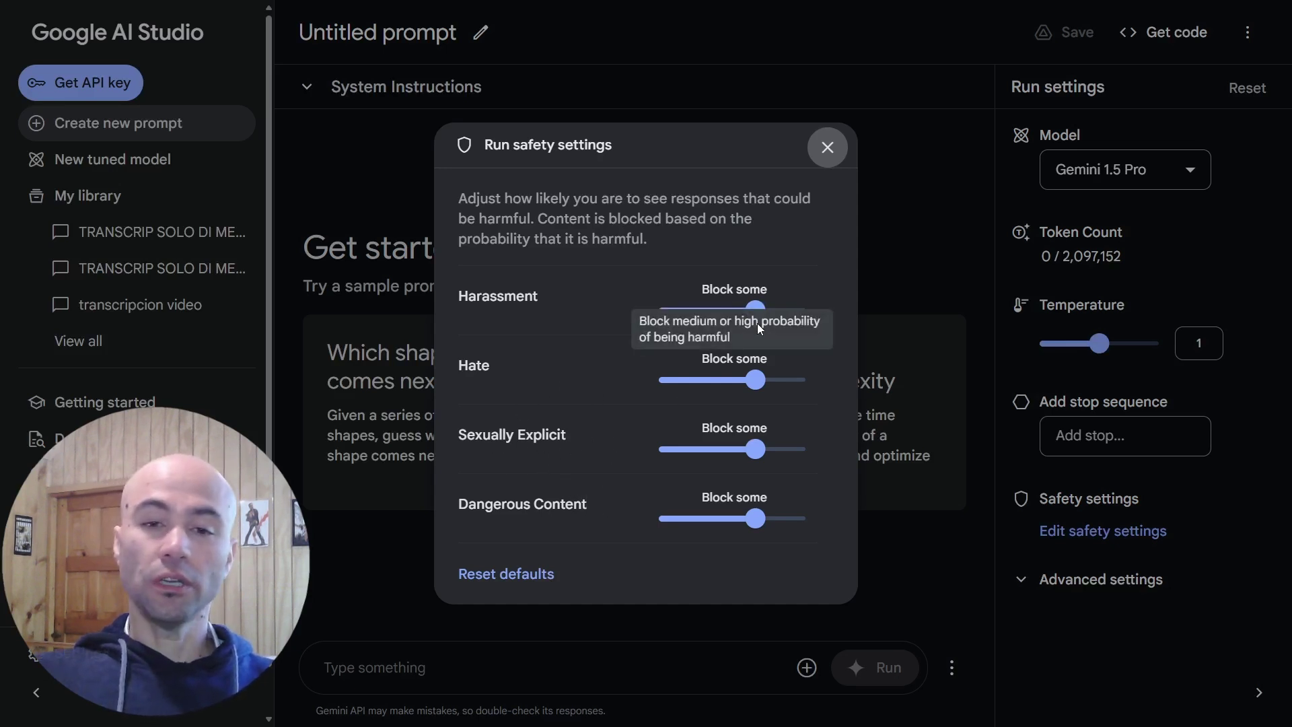
{"action": "left_click_drag", "start_coordinate": [756, 312], "coordinate": [662, 310]}
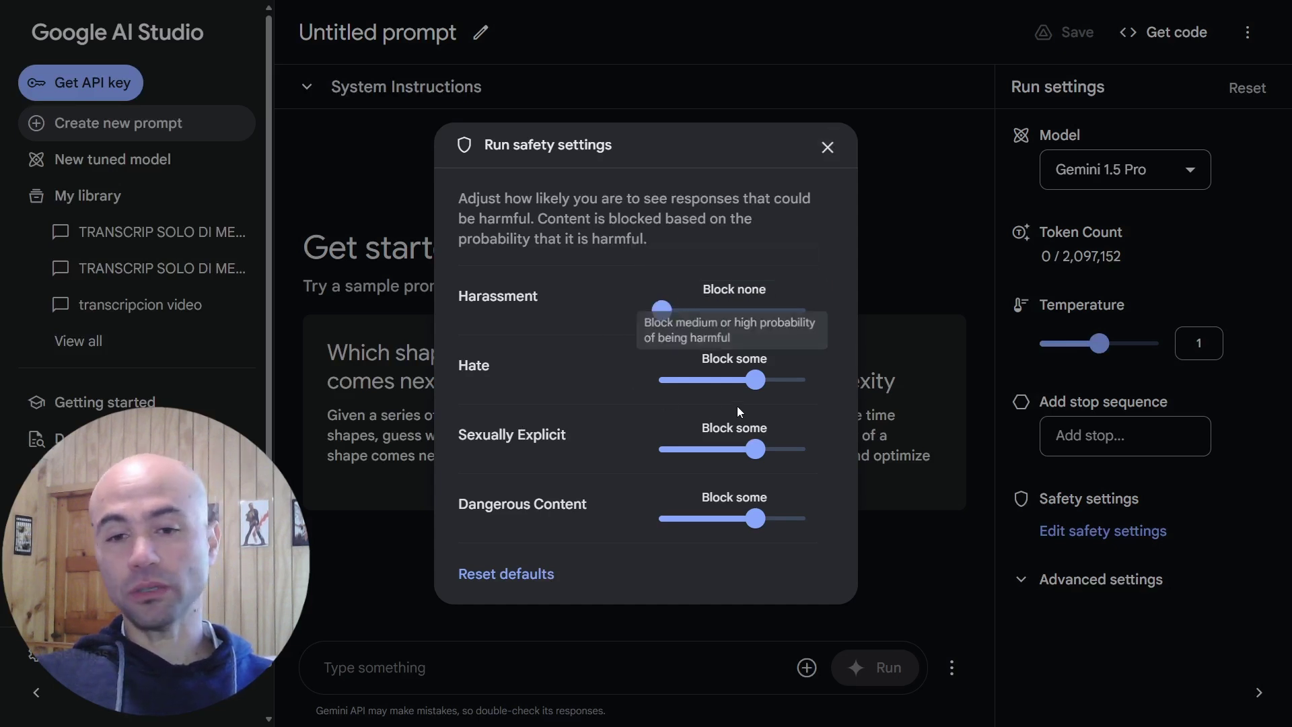
{"action": "left_click_drag", "start_coordinate": [755, 379], "coordinate": [616, 391]}
{"action": "left_click_drag", "start_coordinate": [755, 449], "coordinate": [663, 446]}
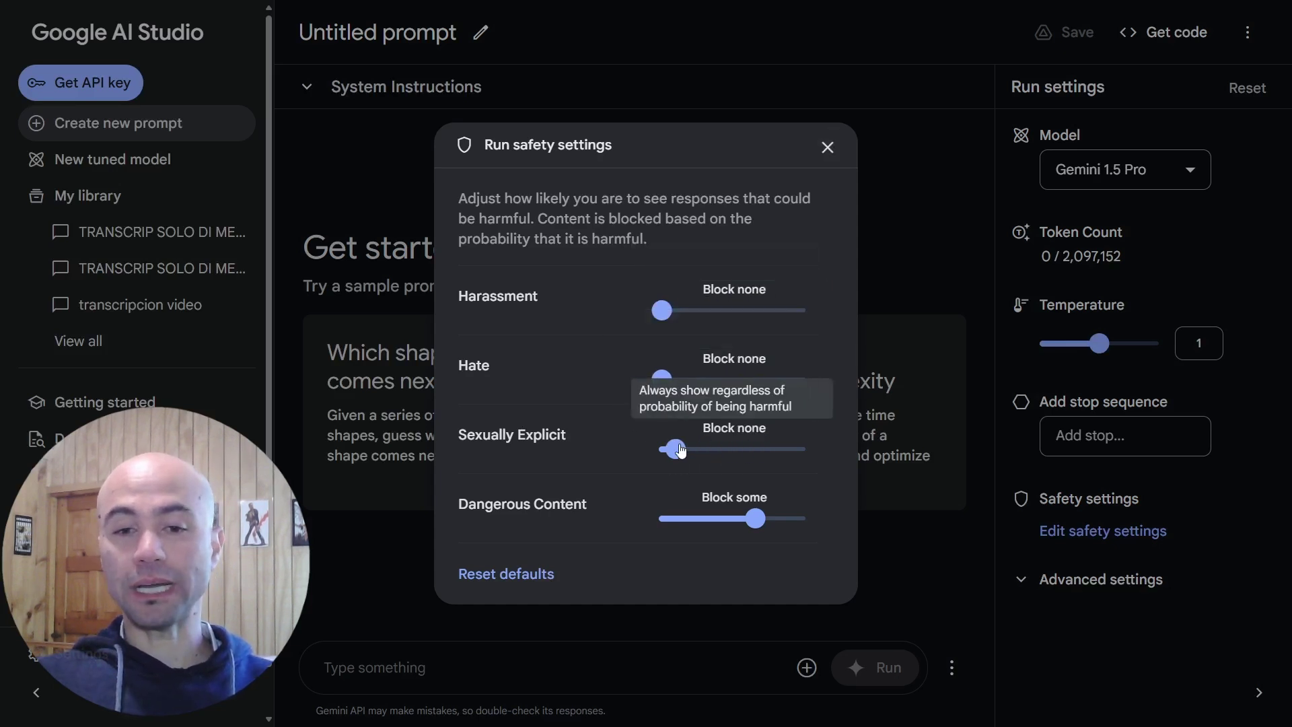
{"action": "mouse_move", "coordinate": [757, 519]}
{"action": "left_click_drag", "start_coordinate": [764, 523], "coordinate": [603, 504]}
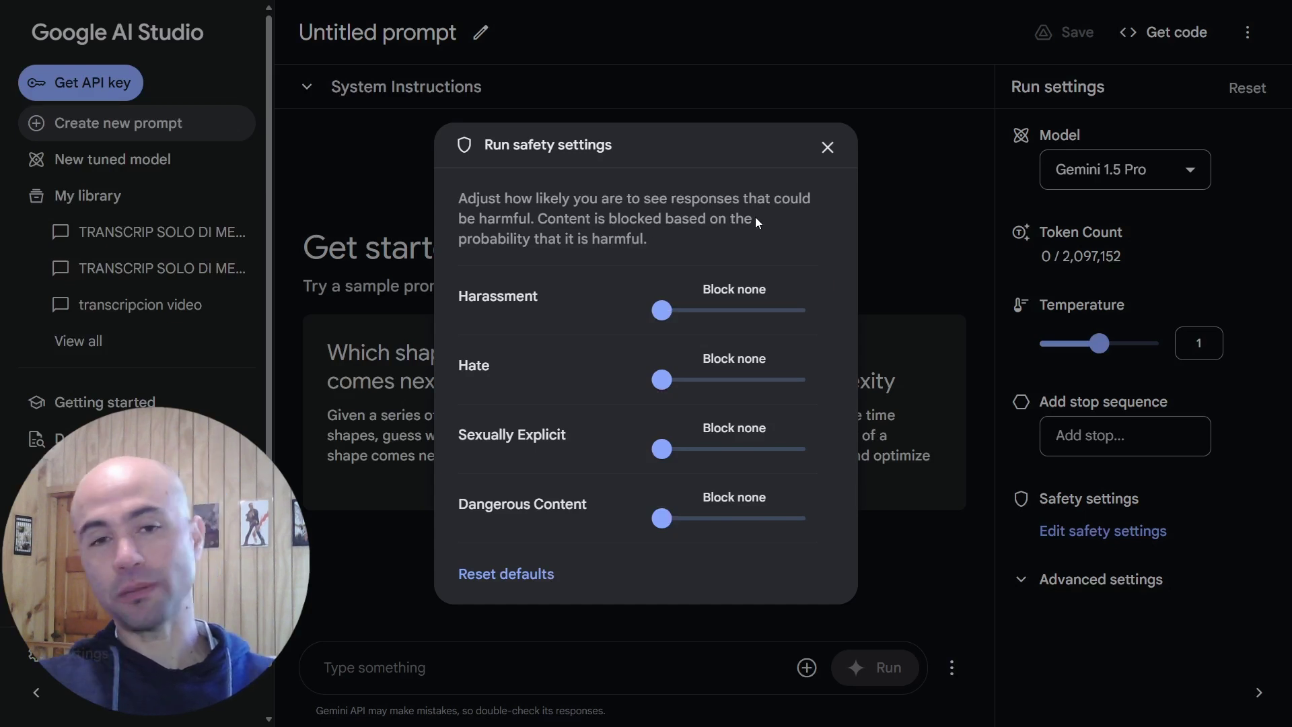
{"action": "left_click", "coordinate": [828, 147]}
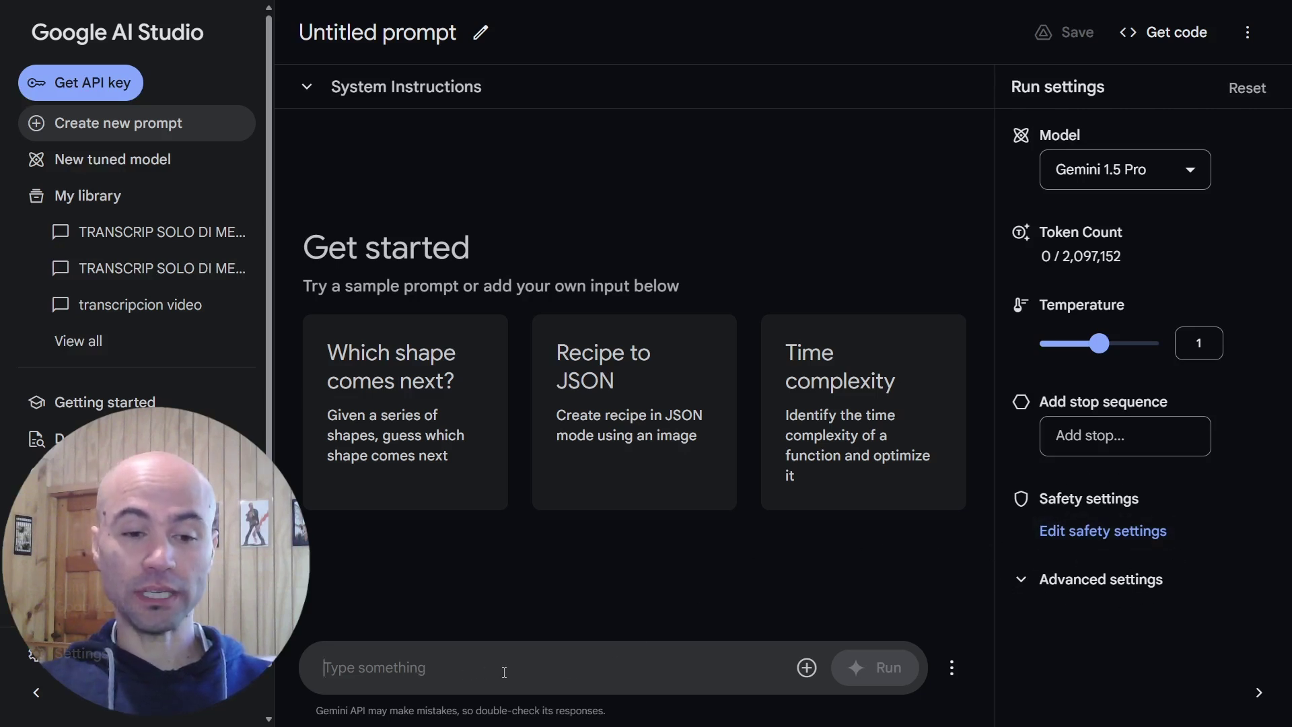
- Browse the sample images available for the prompt without adding any
{"action": "left_click", "coordinate": [806, 668]}
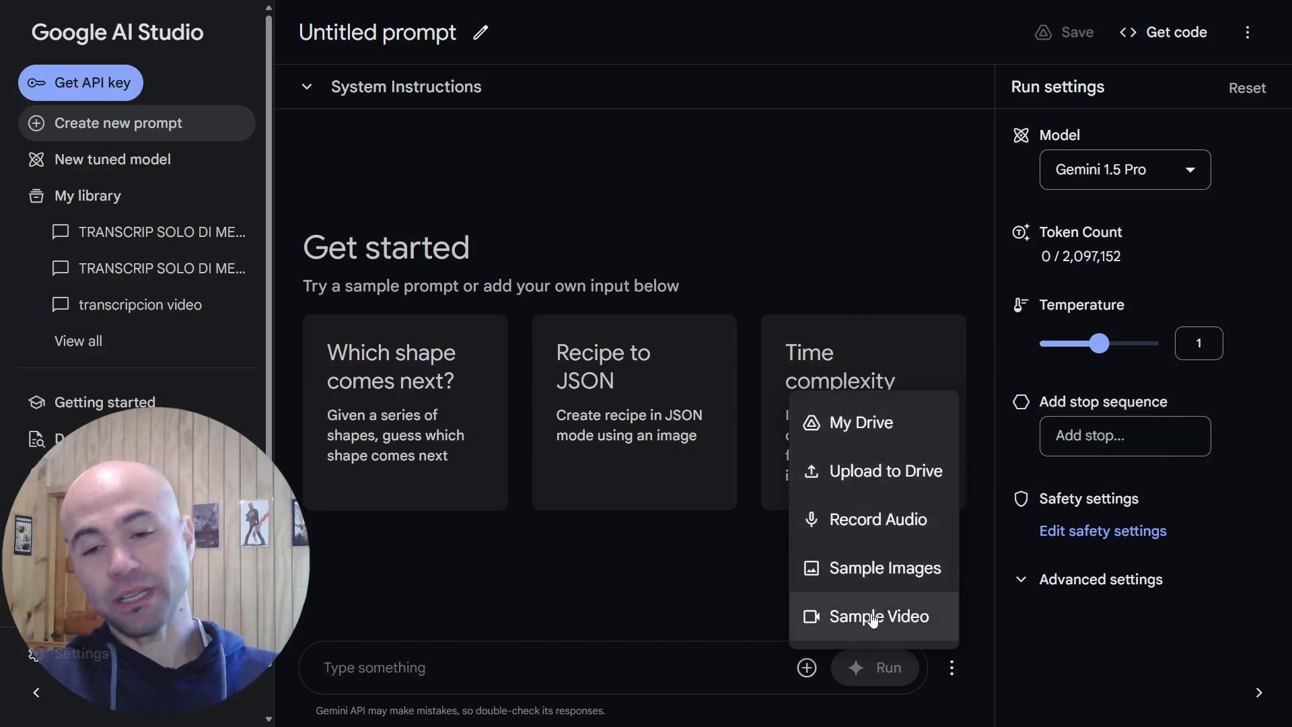
{"action": "left_click", "coordinate": [867, 575]}
{"action": "scroll", "coordinate": [687, 415], "scroll_direction": "down", "scroll_amount": 4}
{"action": "scroll", "coordinate": [693, 417], "scroll_direction": "down", "scroll_amount": 5}
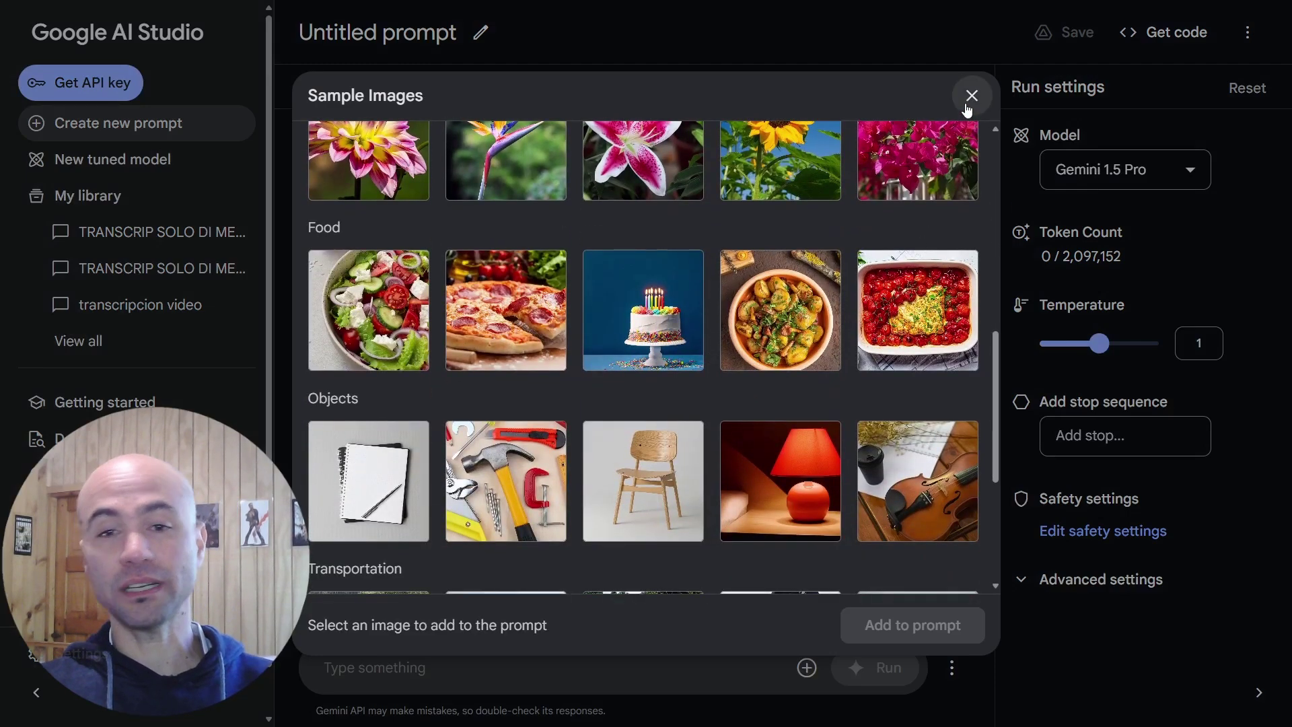
{"action": "left_click", "coordinate": [968, 101]}
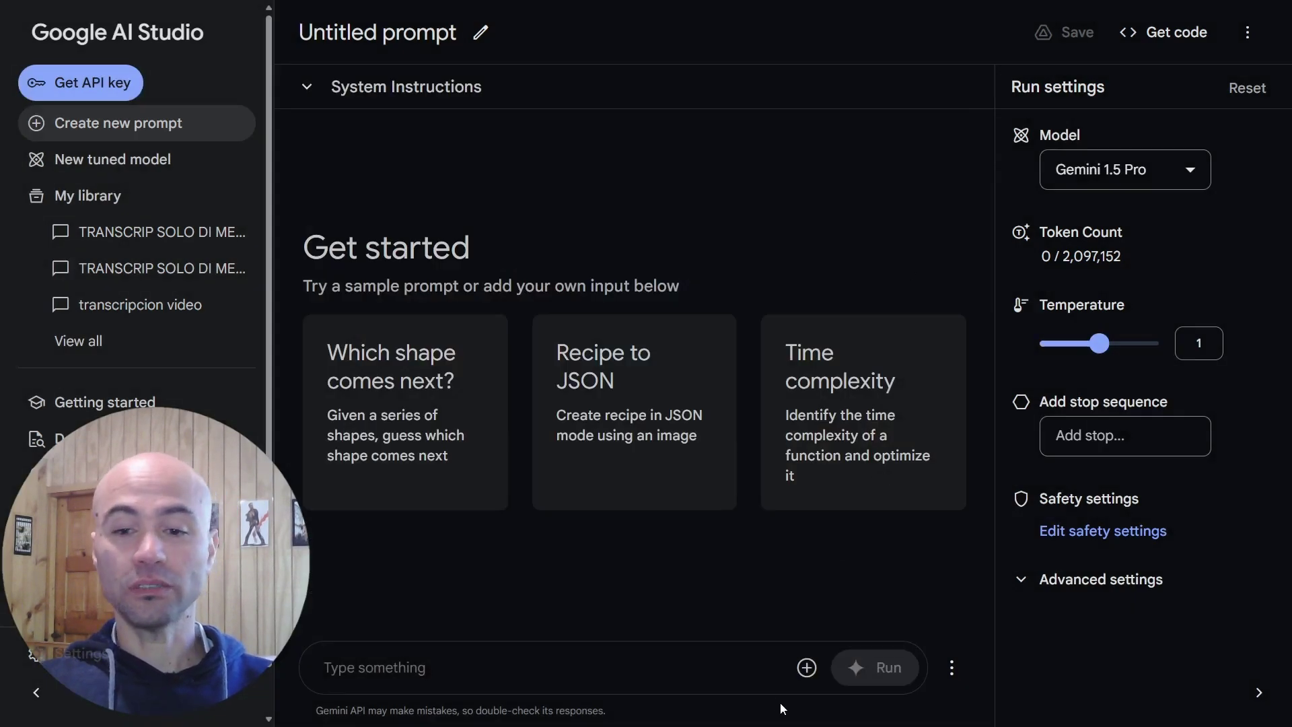
- Insert the photo of the handwritten notebook page from the recent Google Drive files into the prompt
{"action": "left_click", "coordinate": [806, 667]}
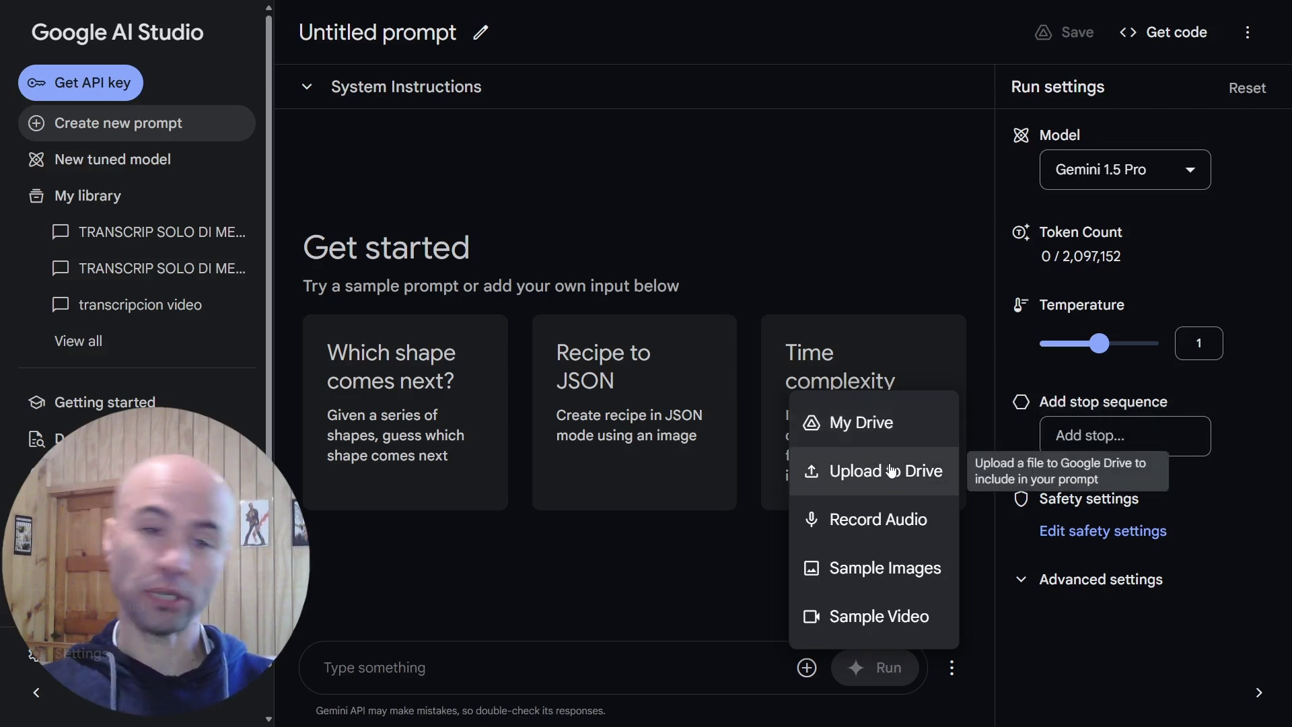
{"action": "left_click", "coordinate": [875, 422]}
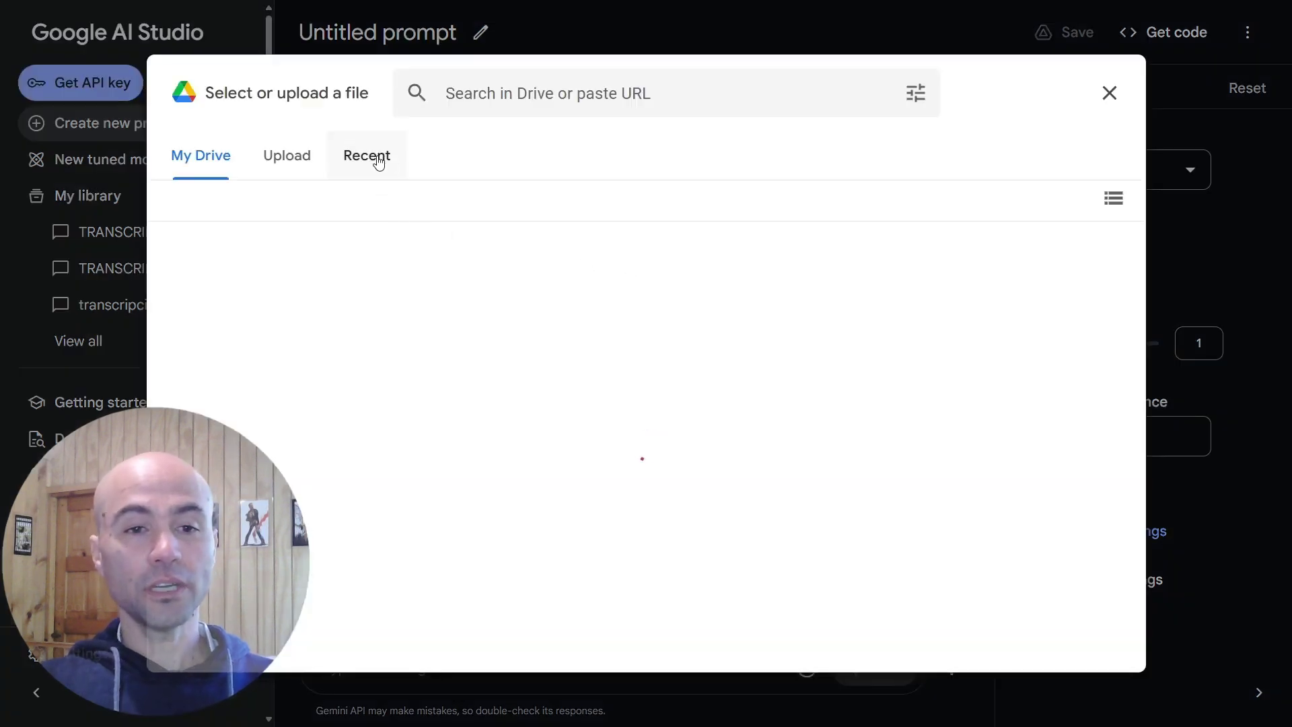
{"action": "left_click", "coordinate": [379, 162]}
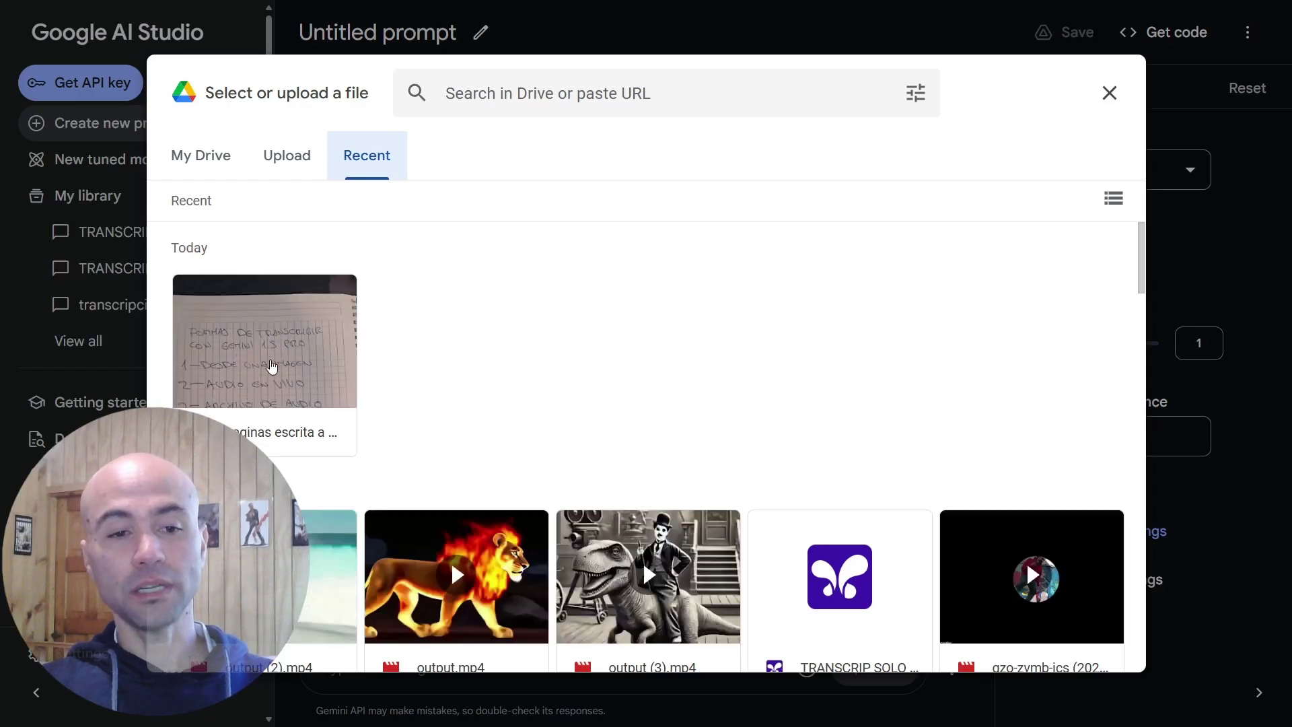
{"action": "left_click", "coordinate": [271, 367]}
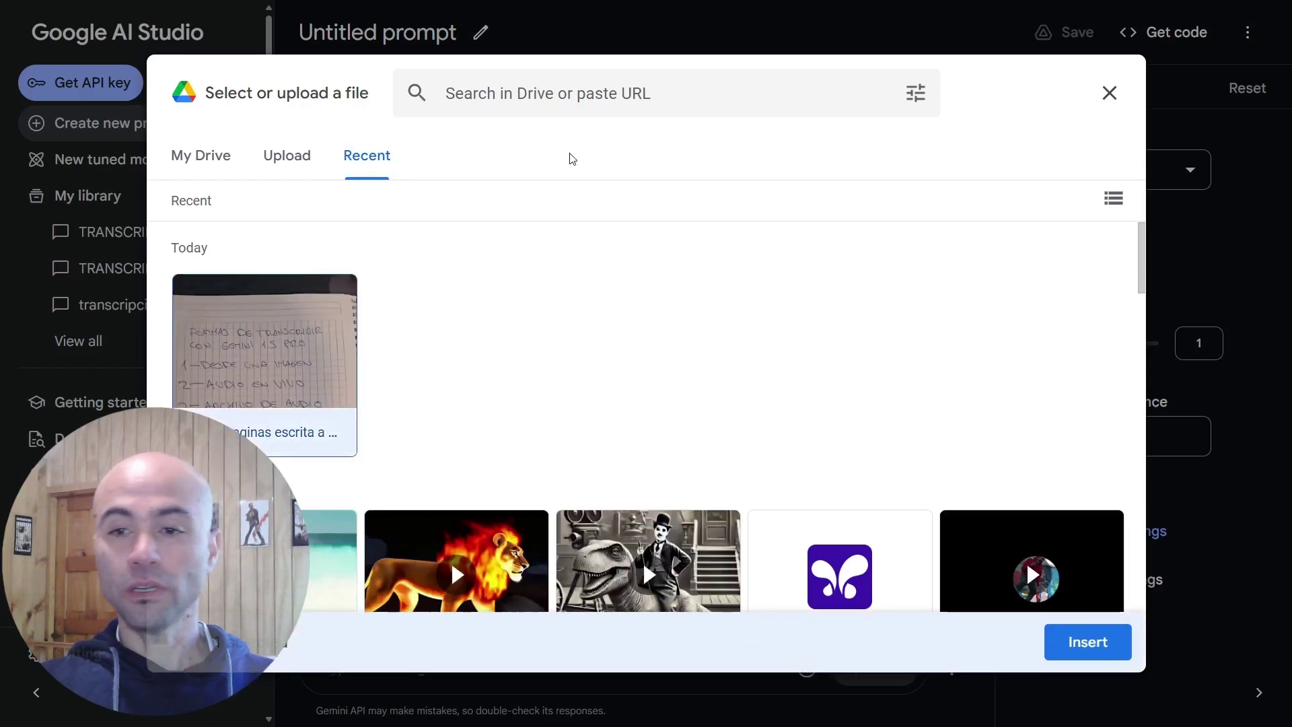
{"action": "left_click", "coordinate": [1072, 642]}
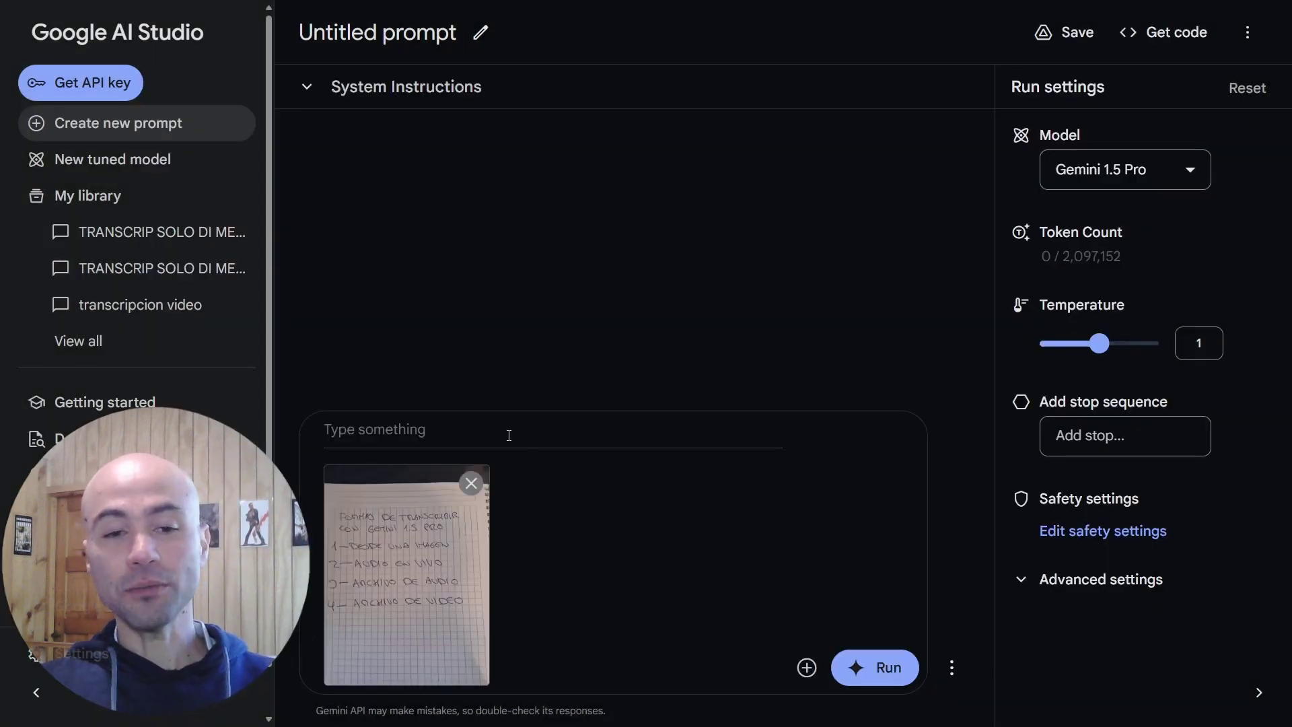
- Enter the instruction "tanscribe esto" for the attached notebook photo and run the prompt
{"action": "left_click", "coordinate": [458, 432]}
{"action": "type", "text": "t"}
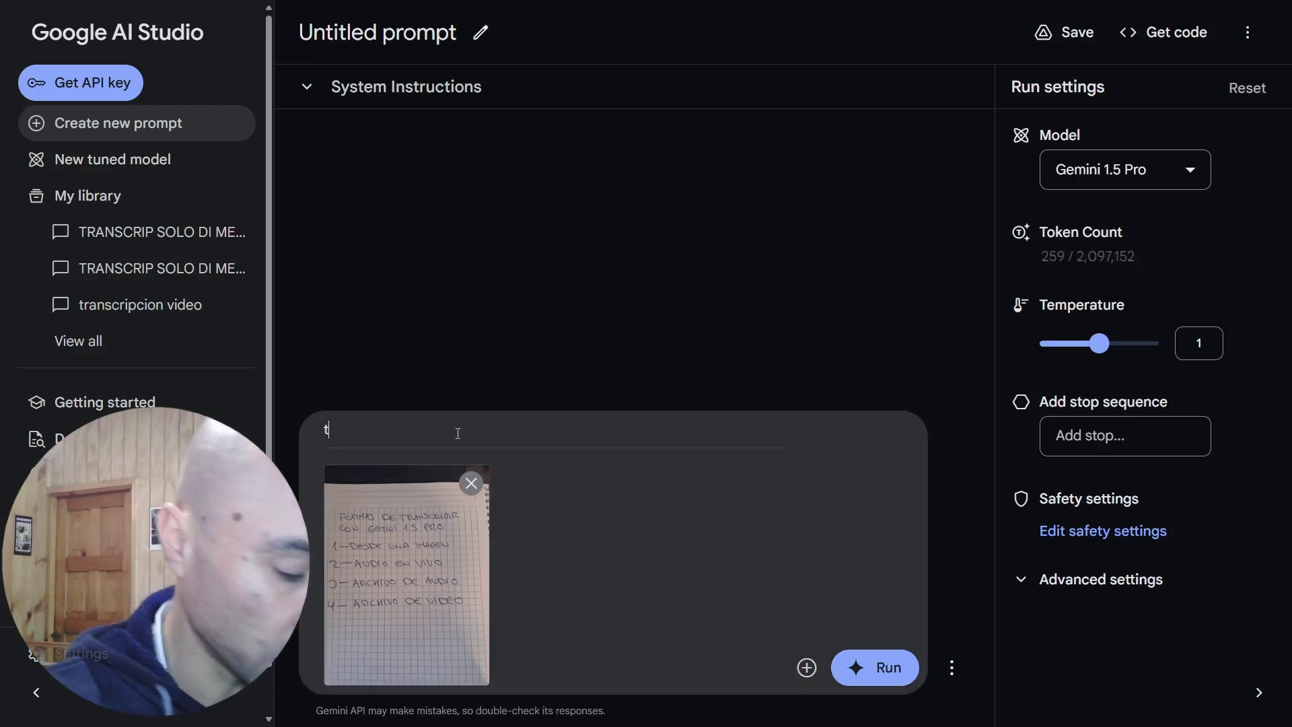
{"action": "type", "text": "anscribe esto"}
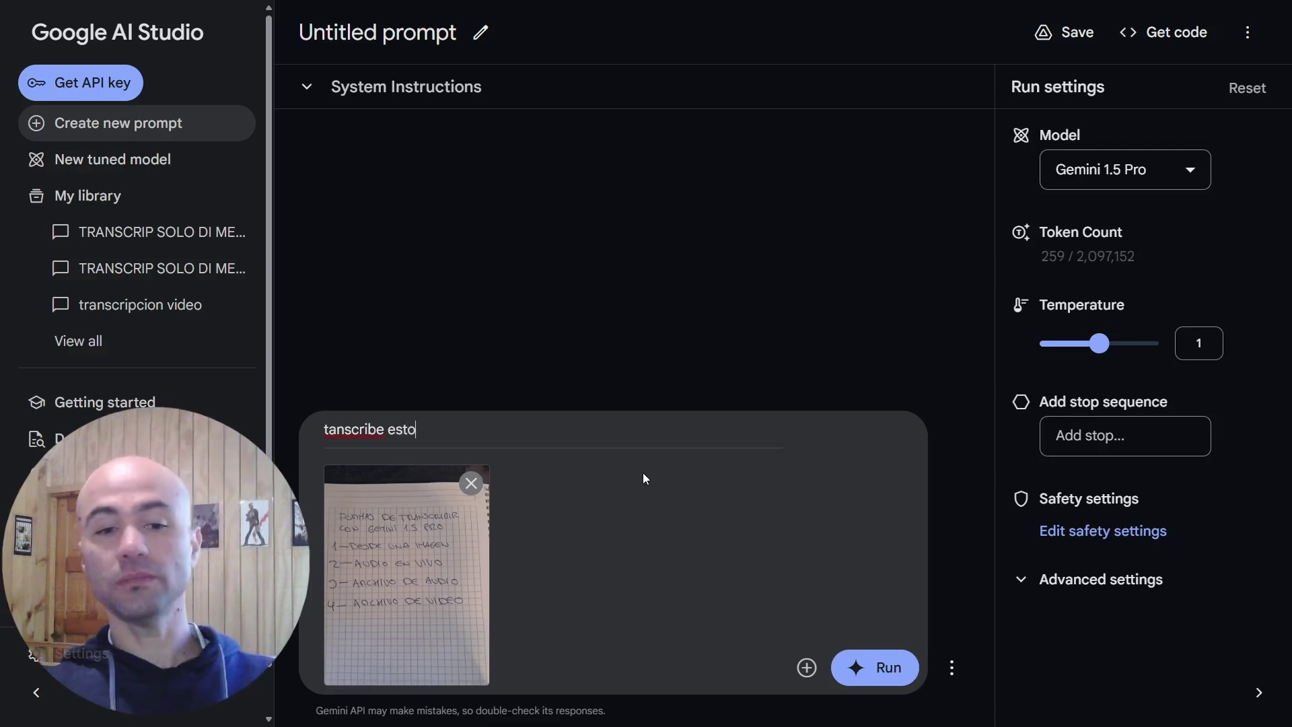
{"action": "left_click", "coordinate": [899, 679]}
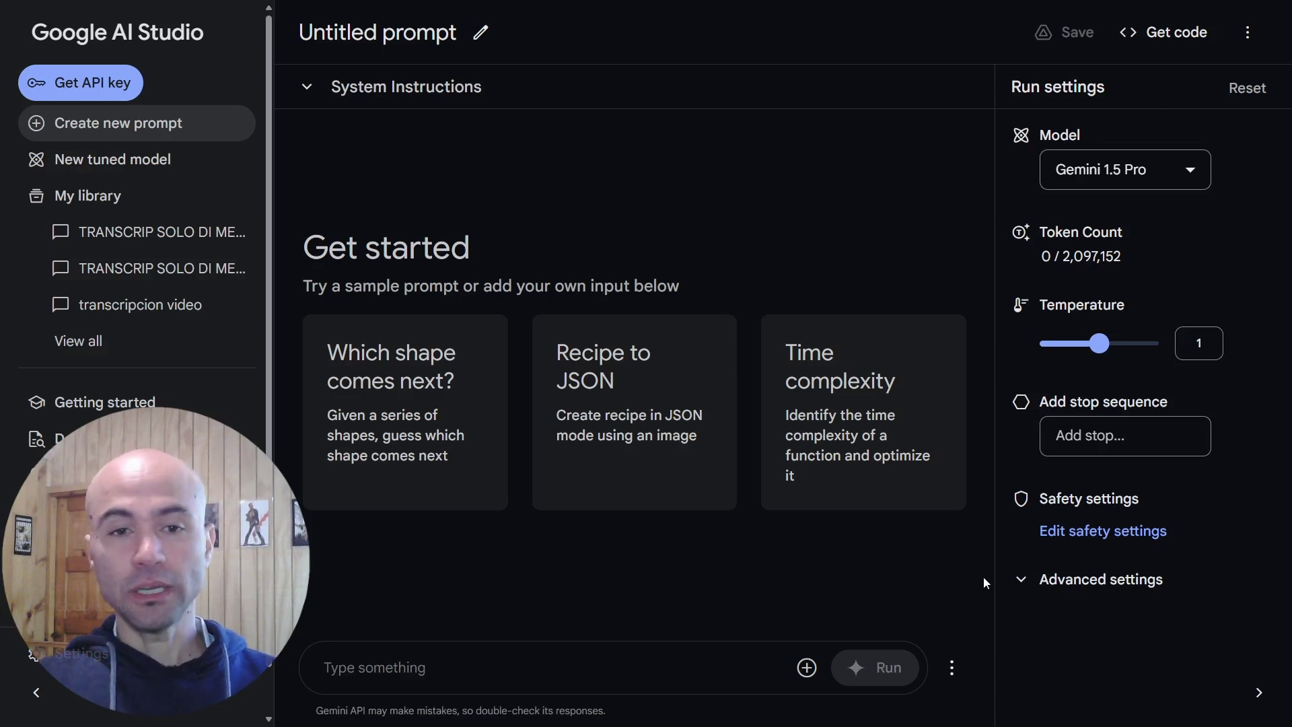
- Set all four safety categories to Block none for the new untitled prompt
{"action": "left_click", "coordinate": [1103, 531]}
{"action": "left_click_drag", "start_coordinate": [752, 312], "coordinate": [661, 311]}
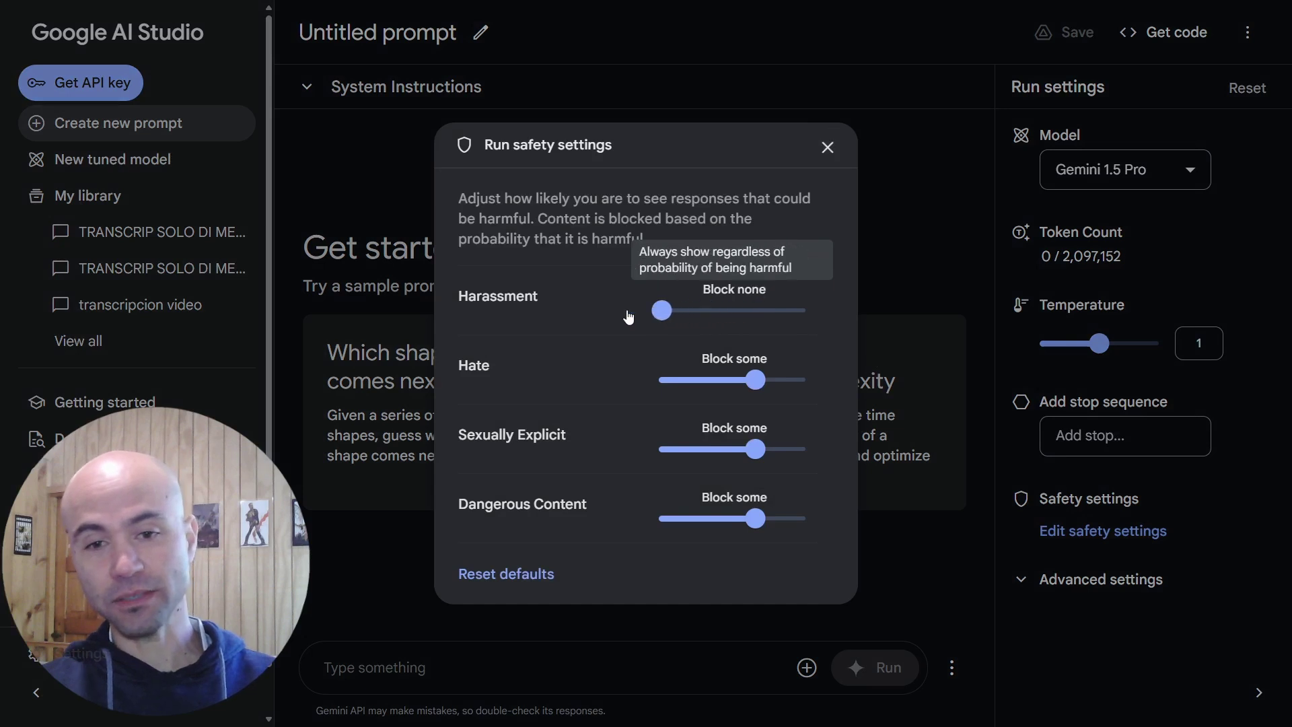
{"action": "left_click_drag", "start_coordinate": [760, 383], "coordinate": [625, 382]}
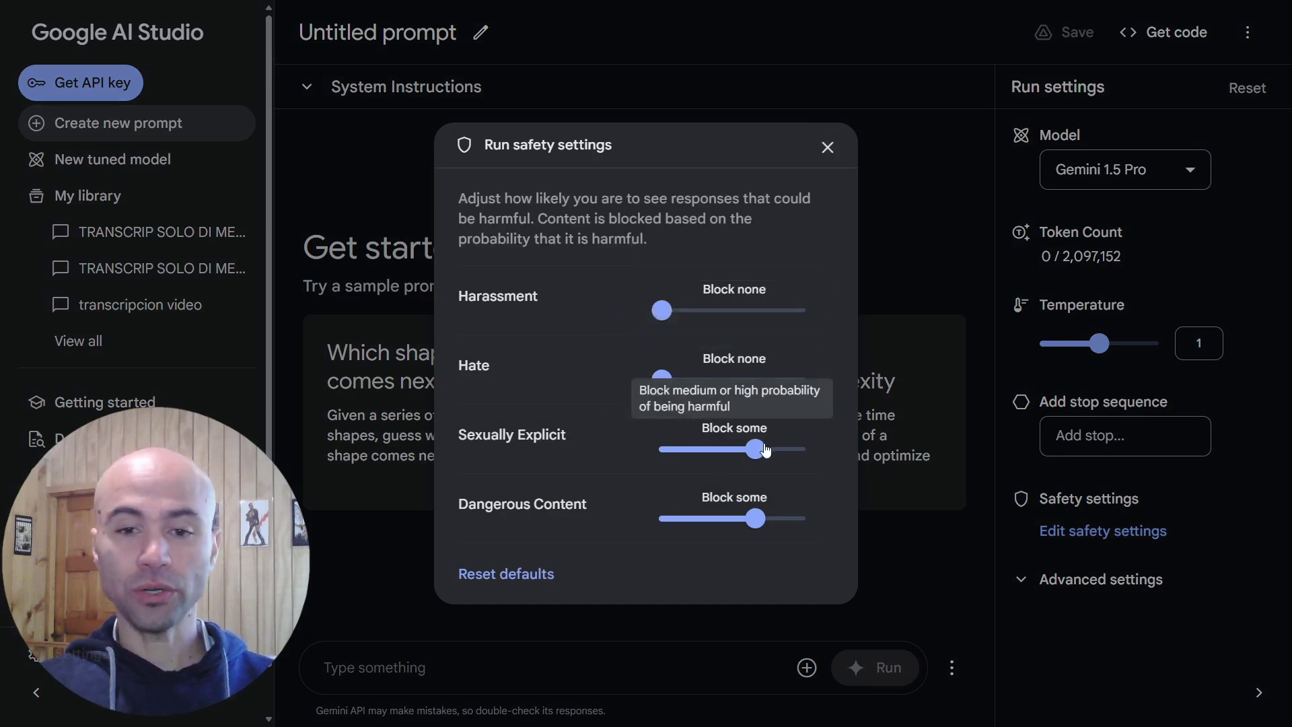
{"action": "left_click_drag", "start_coordinate": [754, 449], "coordinate": [659, 449]}
{"action": "left_click_drag", "start_coordinate": [756, 519], "coordinate": [662, 519]}
{"action": "left_click", "coordinate": [827, 147]}
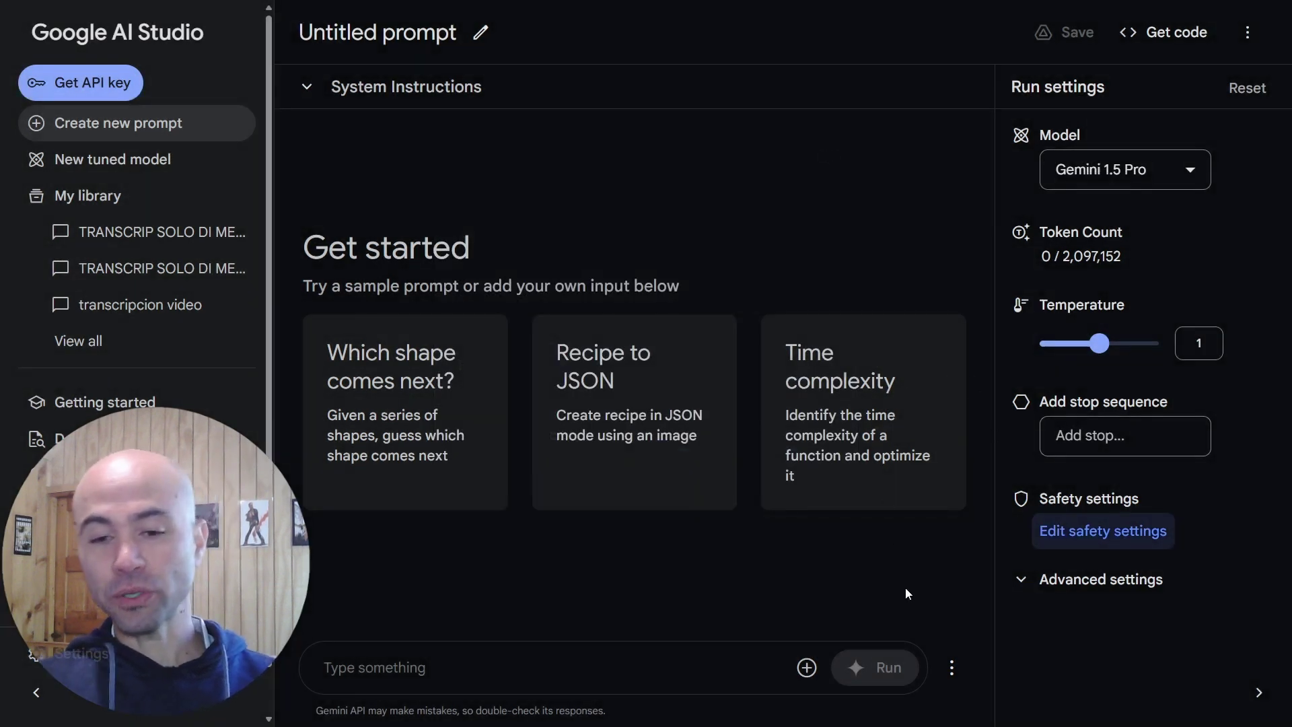
- Record a new spoken audio clip and add it to the prompt
{"action": "left_click", "coordinate": [807, 667]}
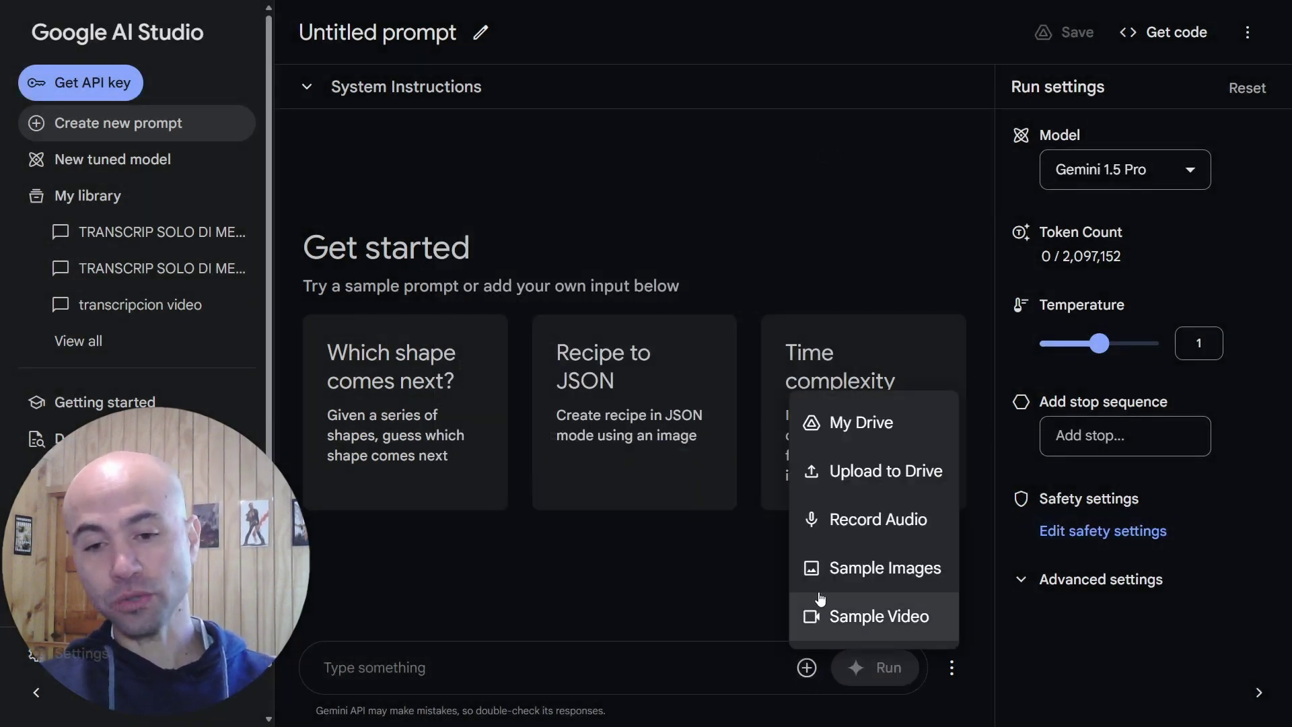
{"action": "left_click", "coordinate": [865, 525]}
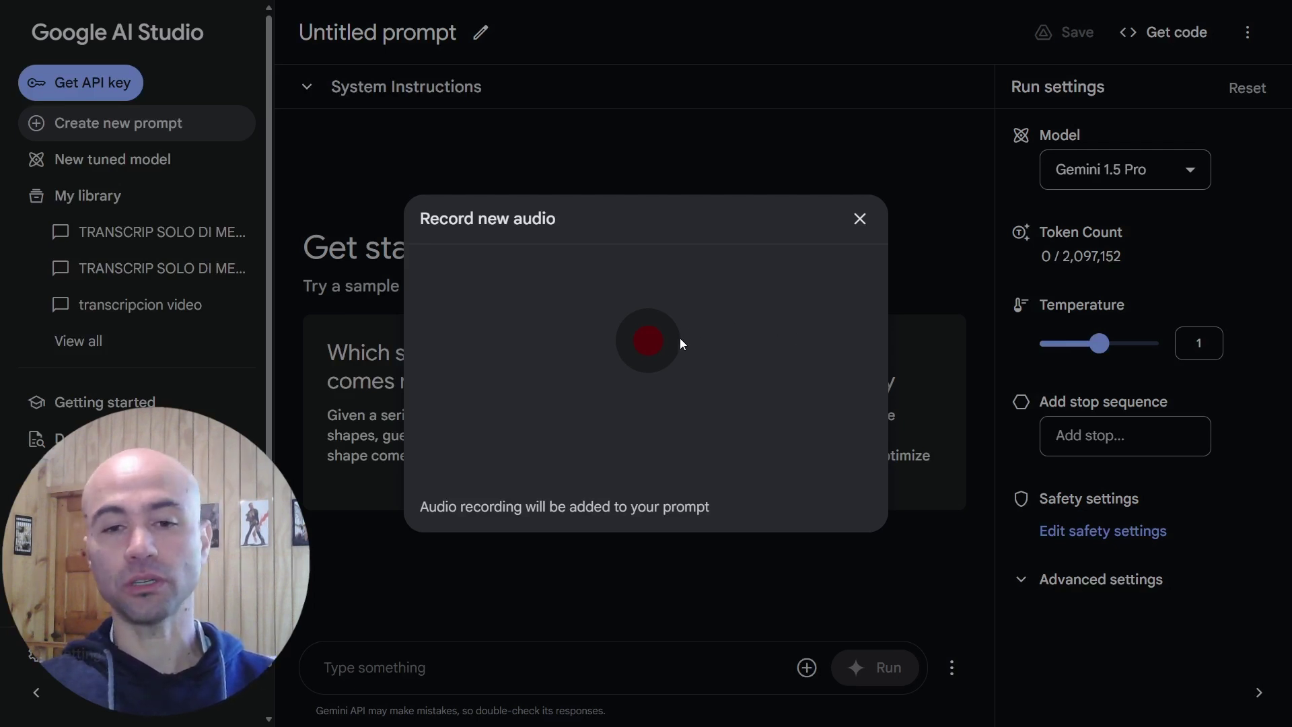
{"action": "left_click", "coordinate": [650, 344]}
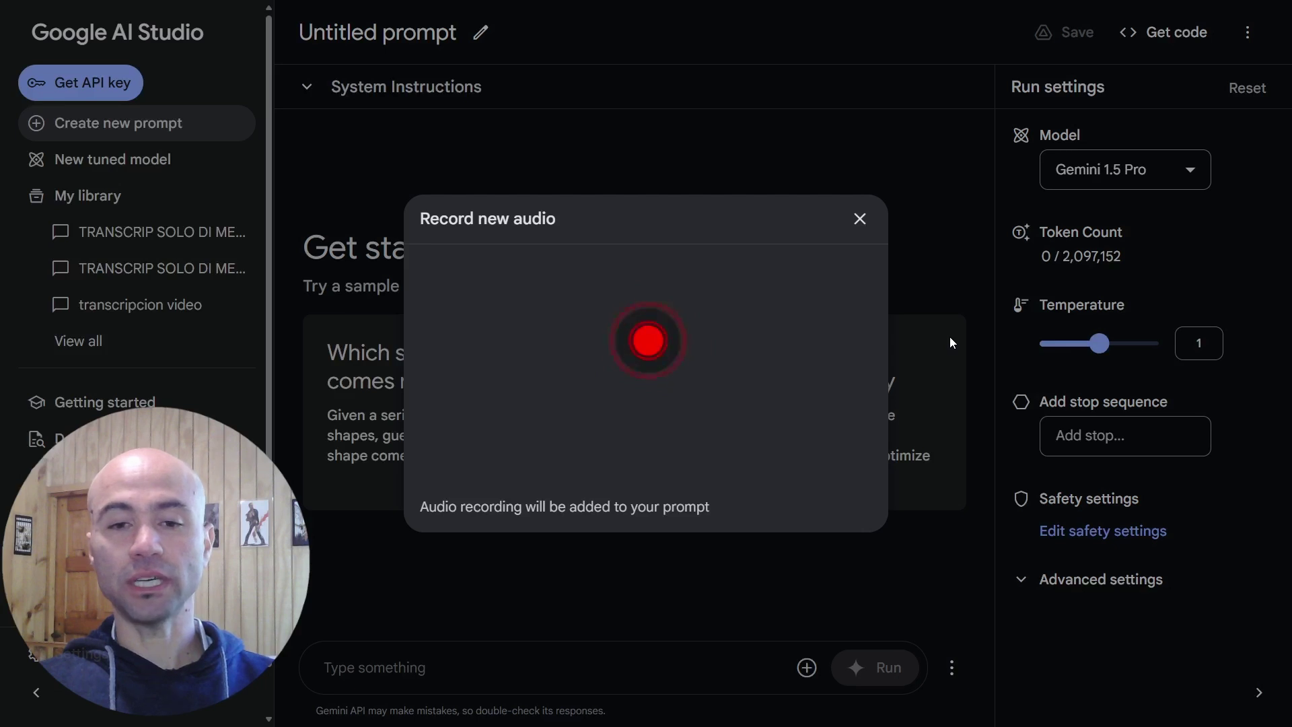
{"action": "left_click", "coordinate": [660, 348]}
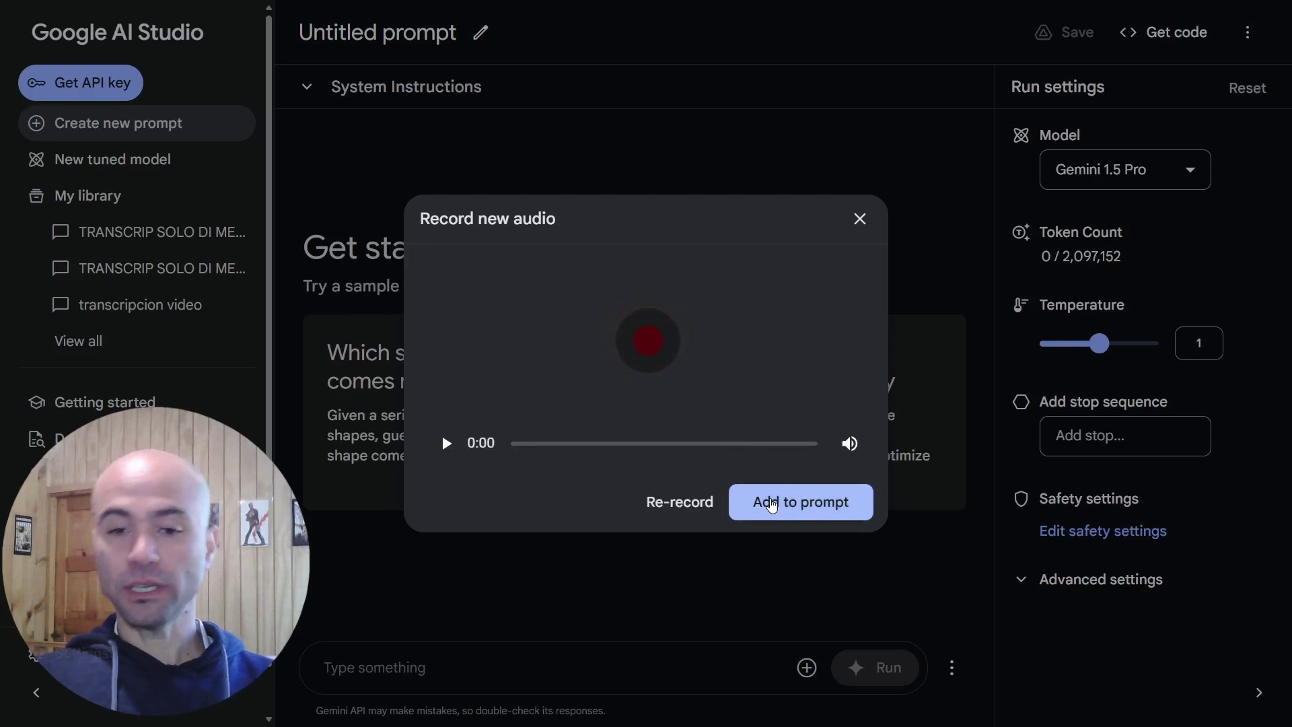
{"action": "left_click", "coordinate": [782, 504]}
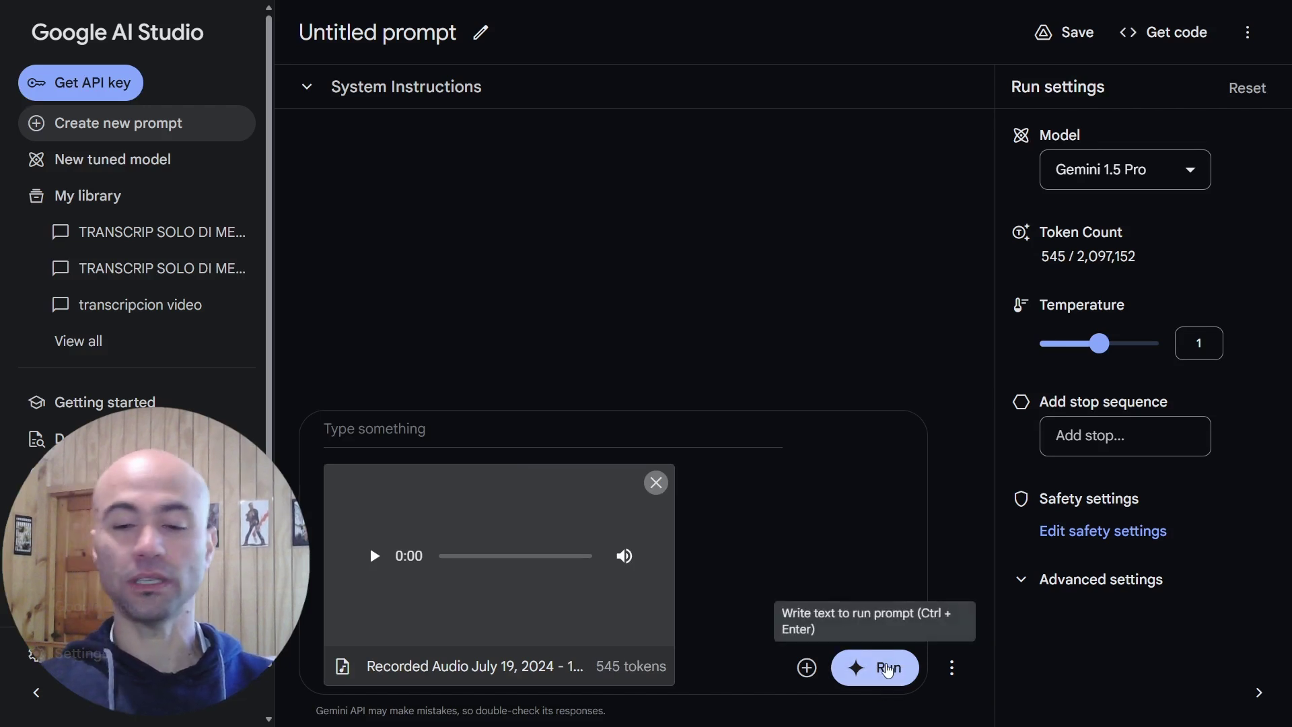
- Run the prompt with only the recorded audio attached and review the end of the model's reply
{"action": "left_click", "coordinate": [879, 669]}
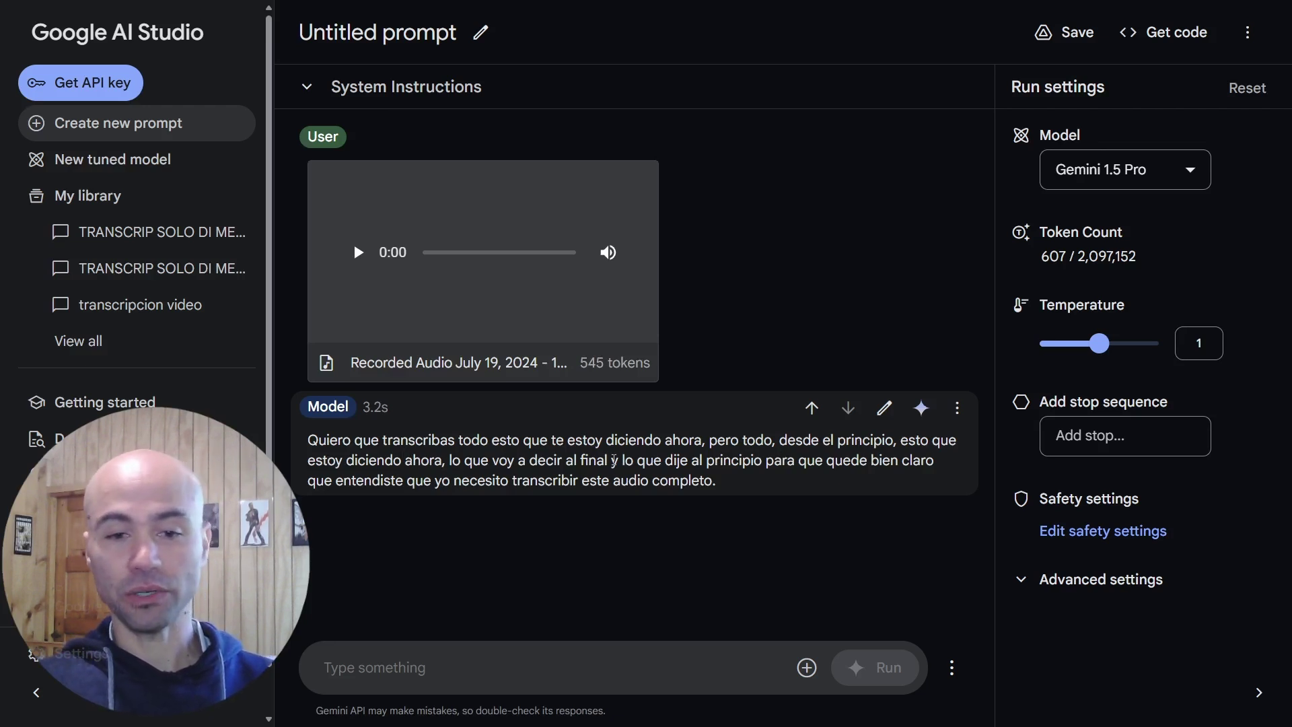
{"action": "left_click_drag", "start_coordinate": [698, 466], "coordinate": [739, 486]}
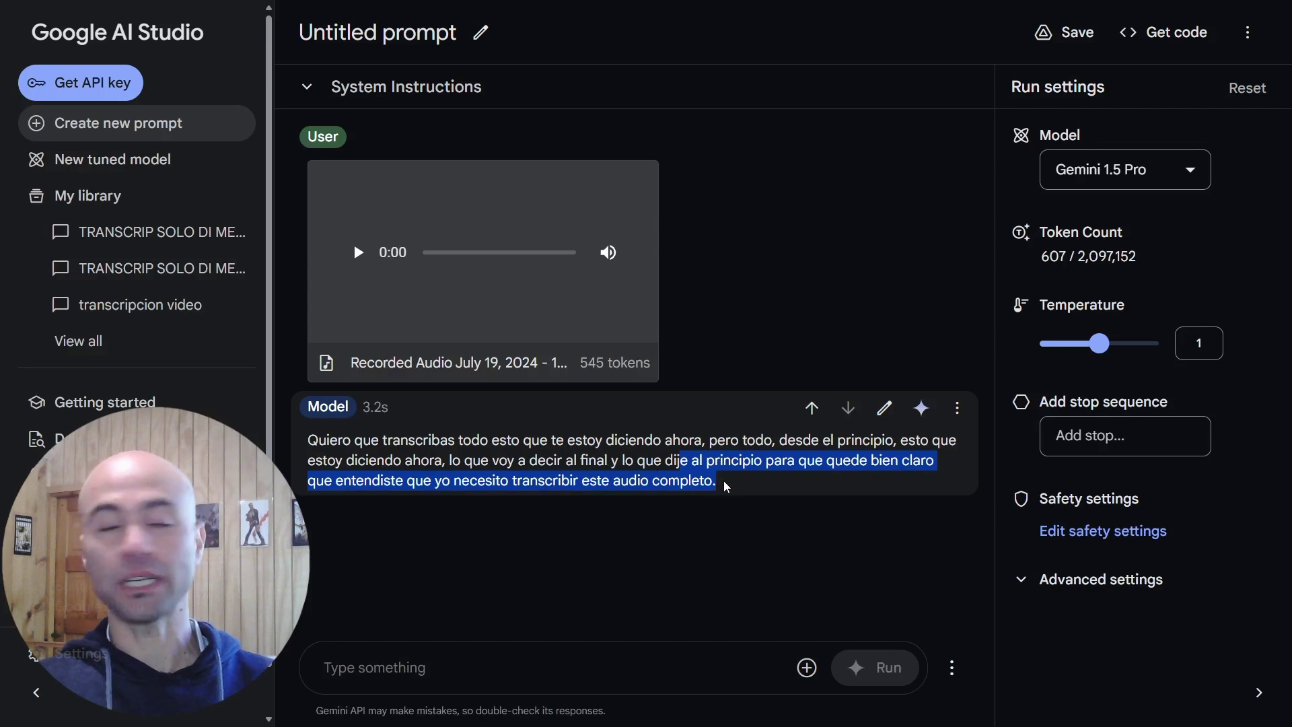
{"action": "left_click", "coordinate": [739, 486]}
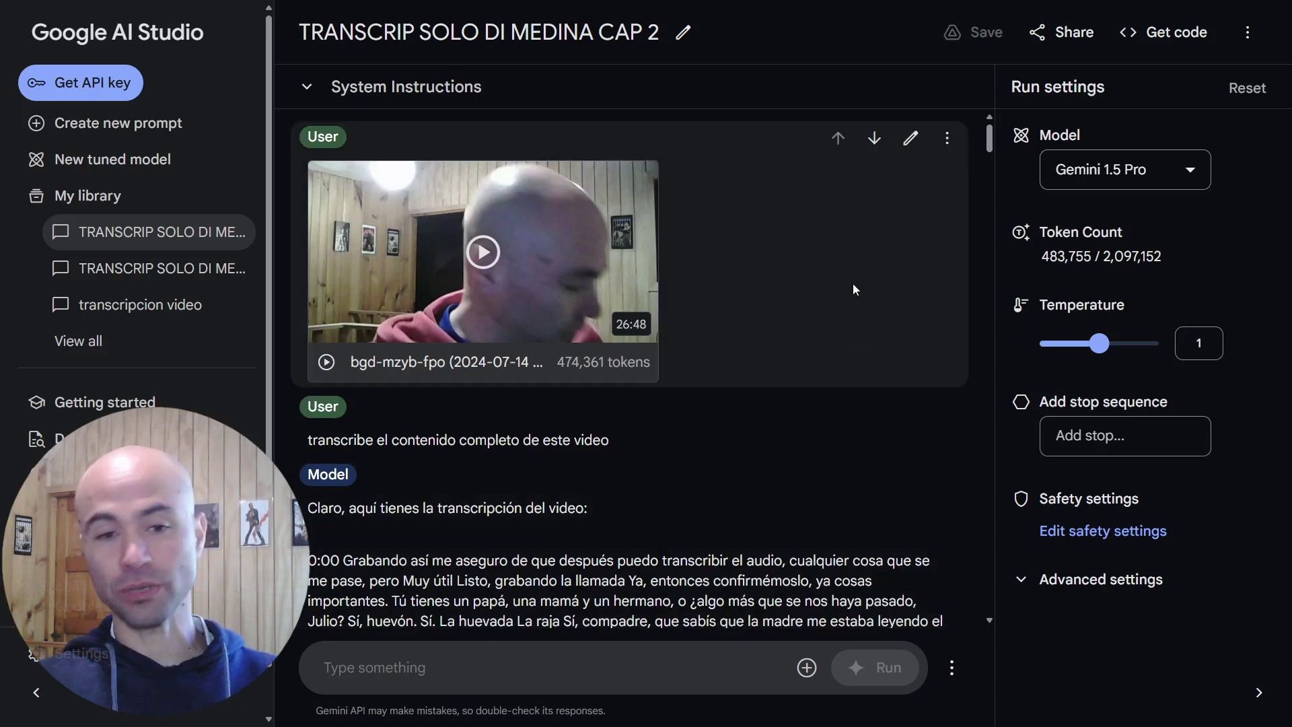
- Examine the attachment sources and the saved video conversation's transcription request and model reply
{"action": "left_click", "coordinate": [806, 667]}
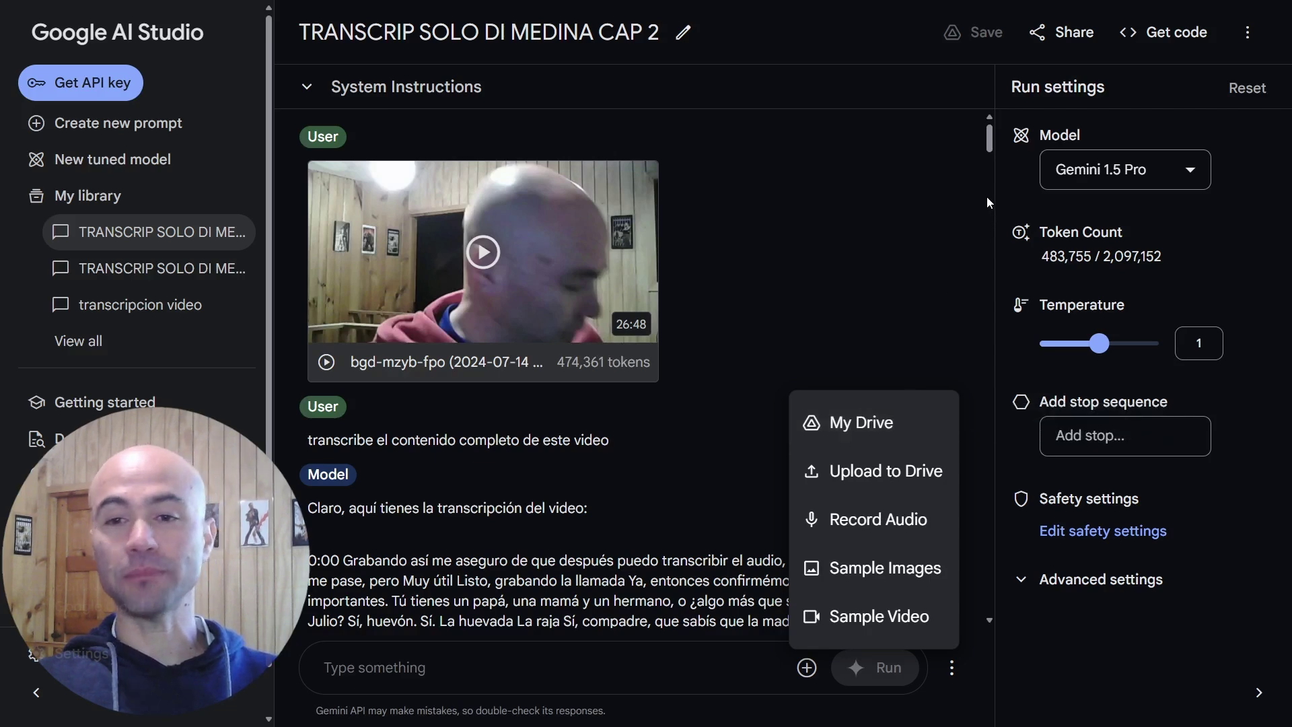
{"action": "left_click", "coordinate": [971, 139]}
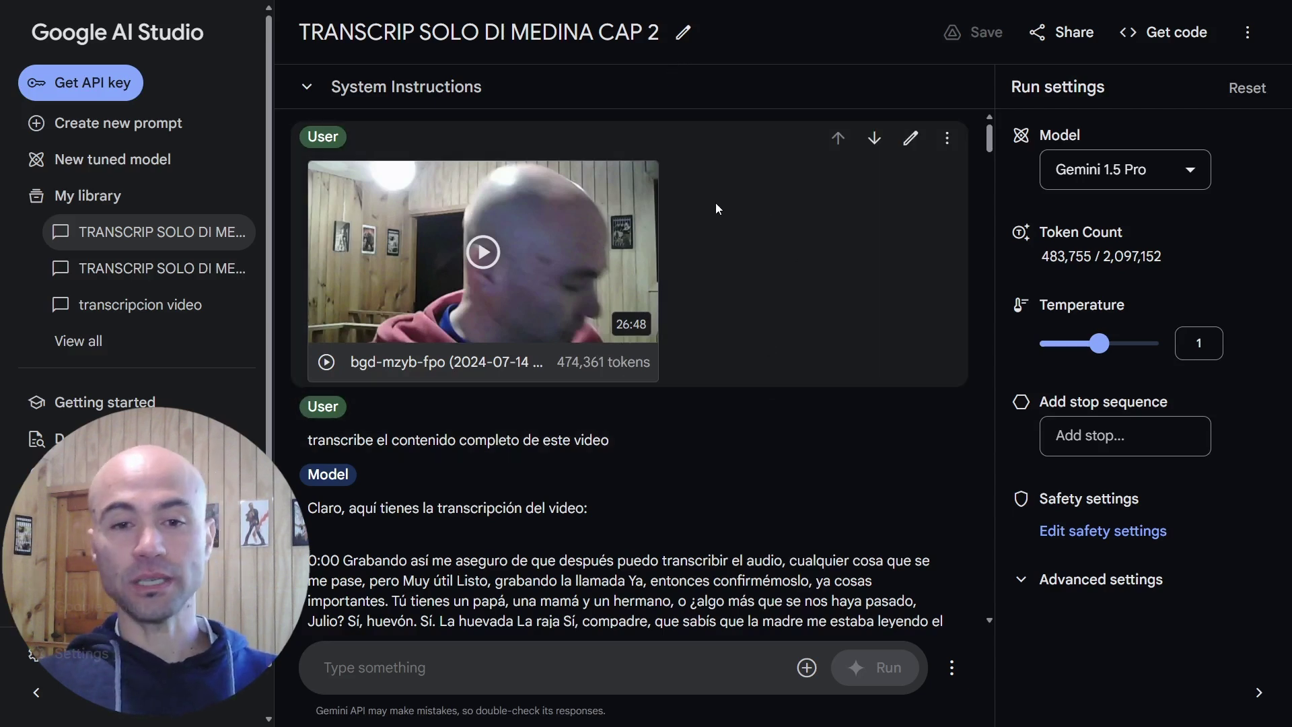
{"action": "scroll", "coordinate": [641, 413], "scroll_direction": "down", "scroll_amount": 3}
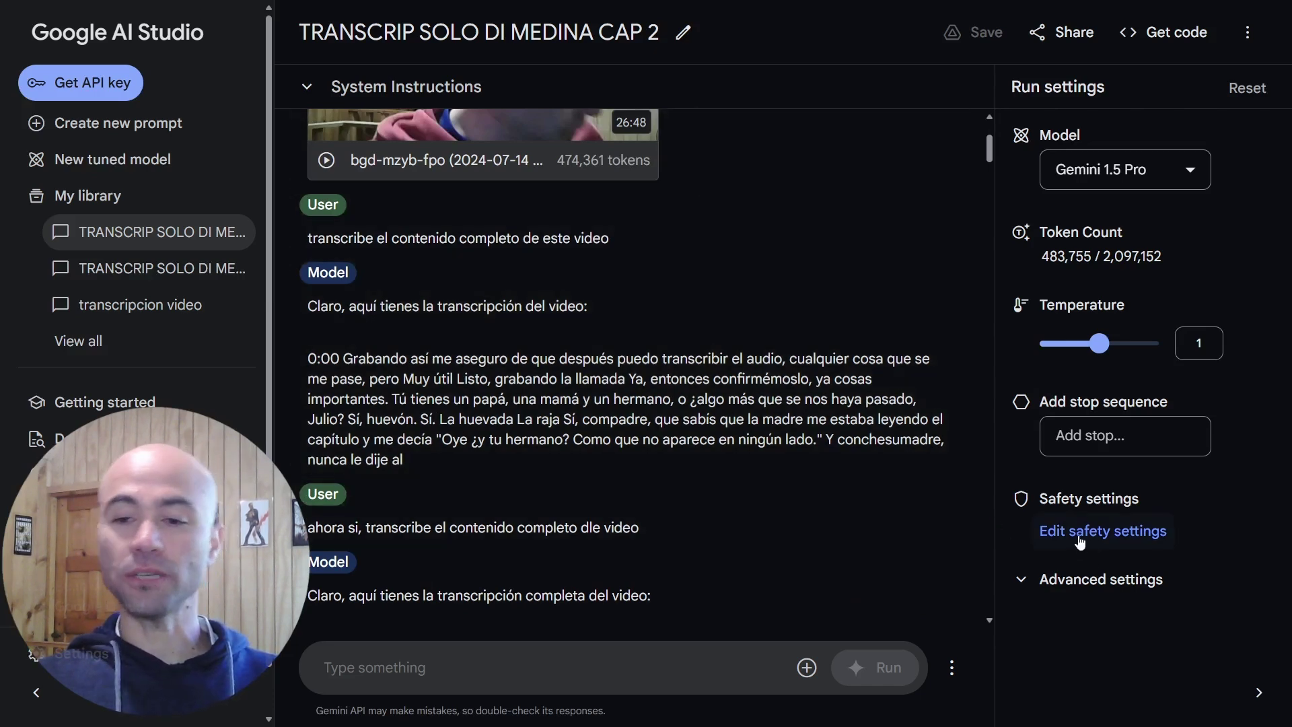
{"action": "scroll", "coordinate": [782, 450], "scroll_direction": "up", "scroll_amount": 3}
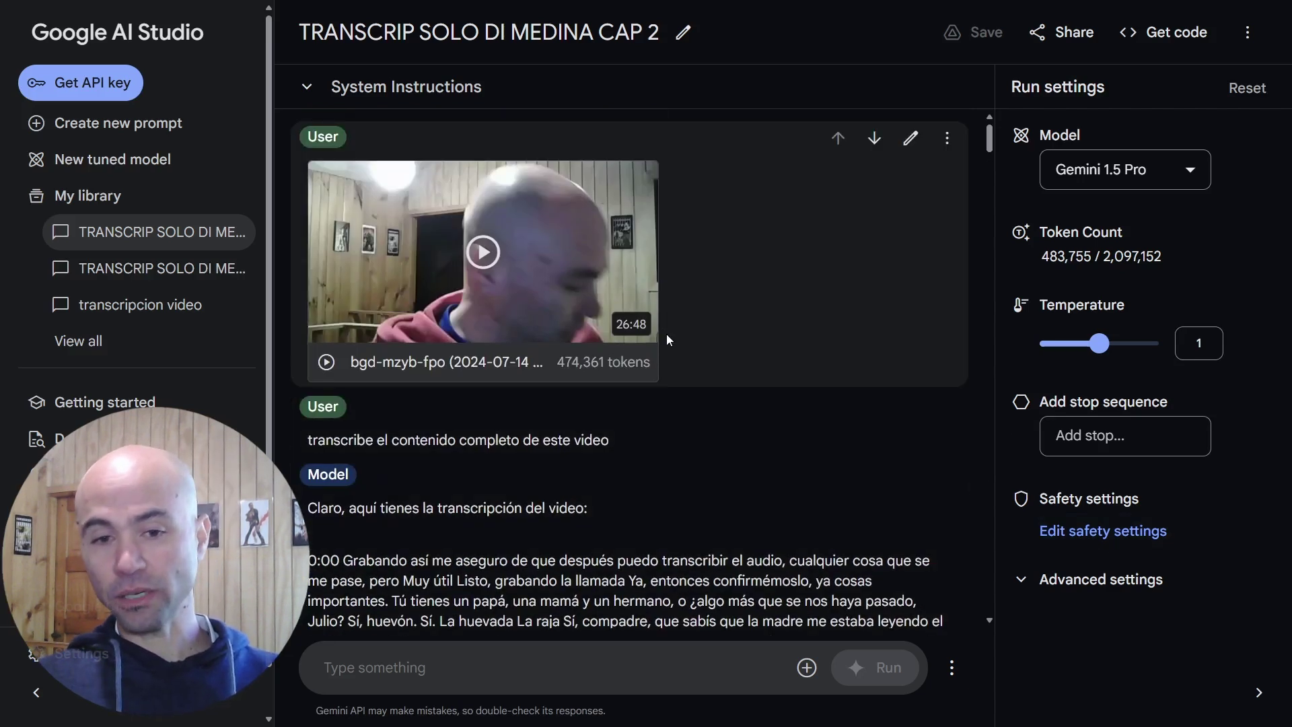
{"action": "scroll", "coordinate": [551, 349], "scroll_direction": "down", "scroll_amount": 2}
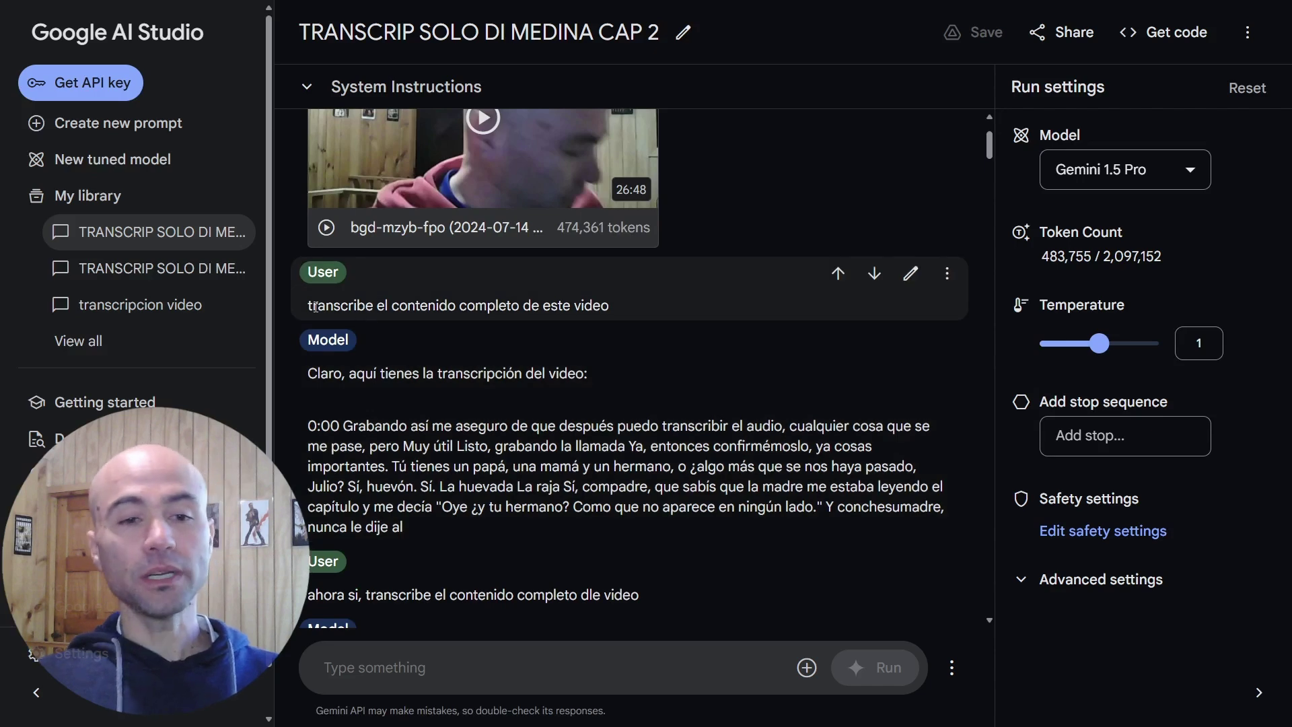
{"action": "left_click_drag", "start_coordinate": [312, 304], "coordinate": [623, 306]}
{"action": "left_click", "coordinate": [522, 402]}
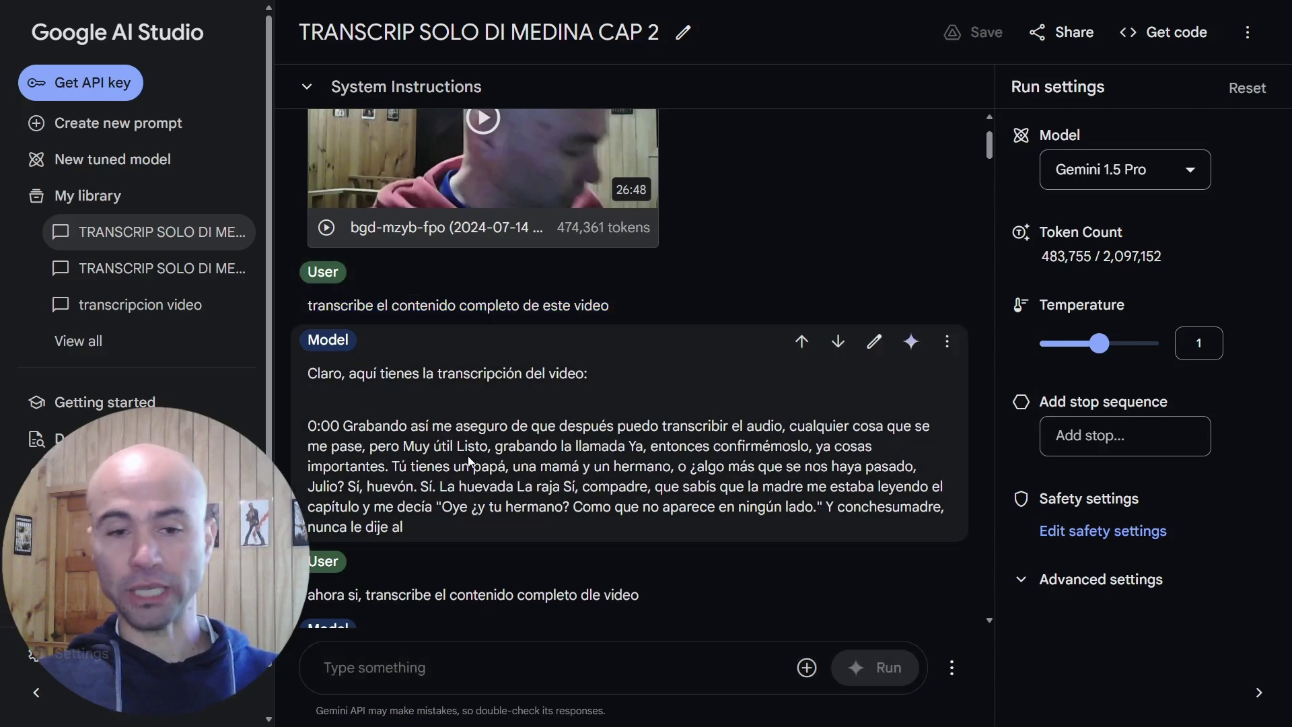
- Examine the model's first, partial transcription of the video in the saved conversation
{"action": "scroll", "coordinate": [468, 434], "scroll_direction": "down", "scroll_amount": 1}
{"action": "scroll", "coordinate": [467, 434], "scroll_direction": "down", "scroll_amount": 2}
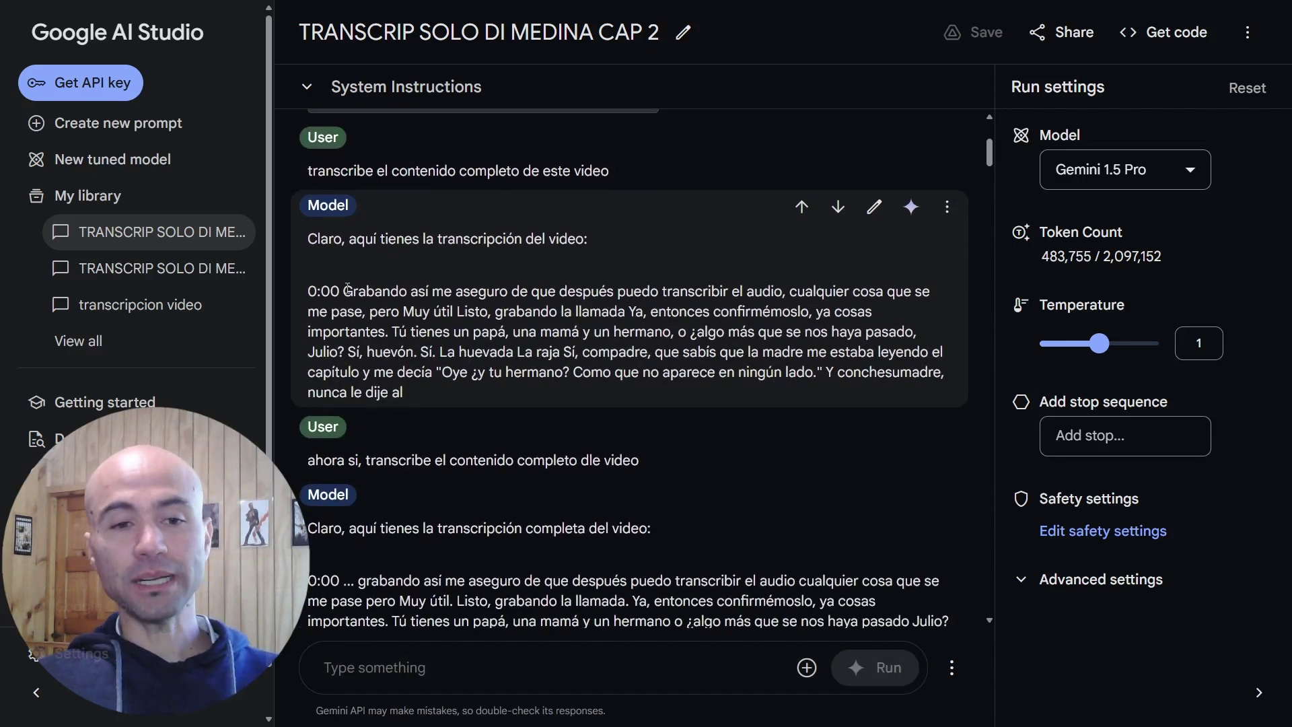
{"action": "left_click_drag", "start_coordinate": [347, 291], "coordinate": [612, 392]}
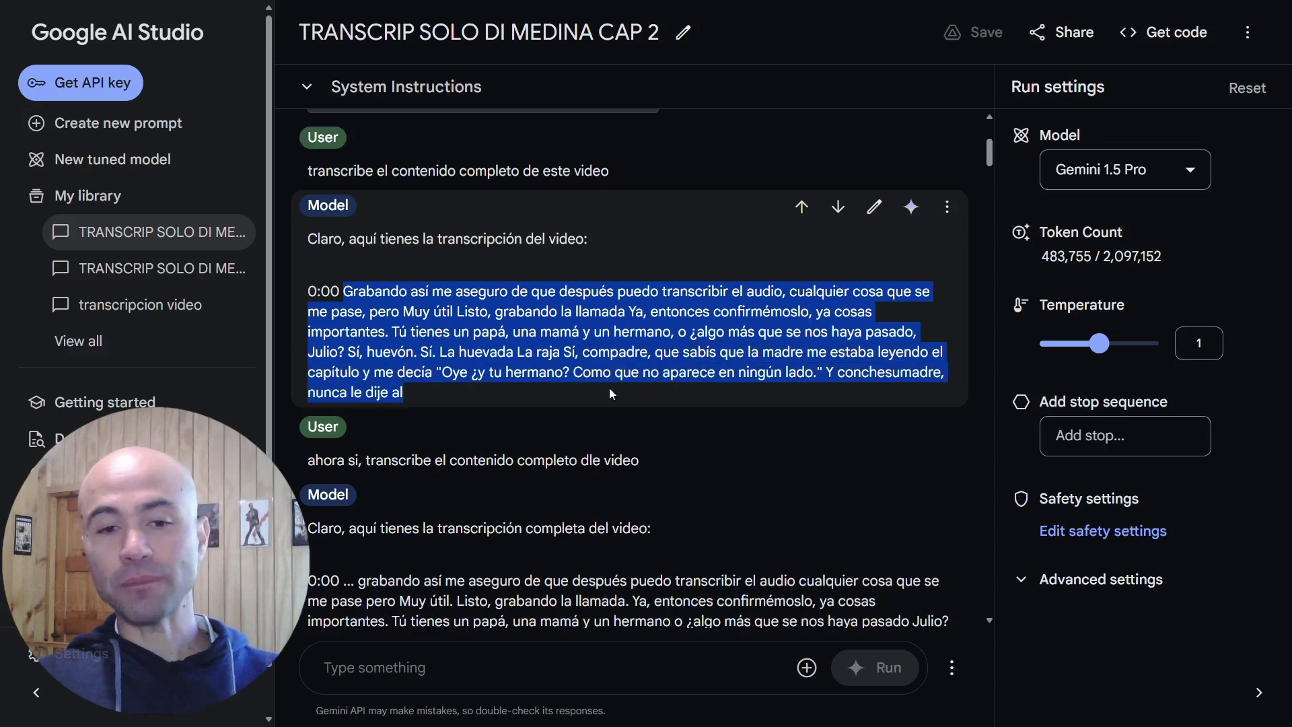
{"action": "left_click", "coordinate": [783, 369]}
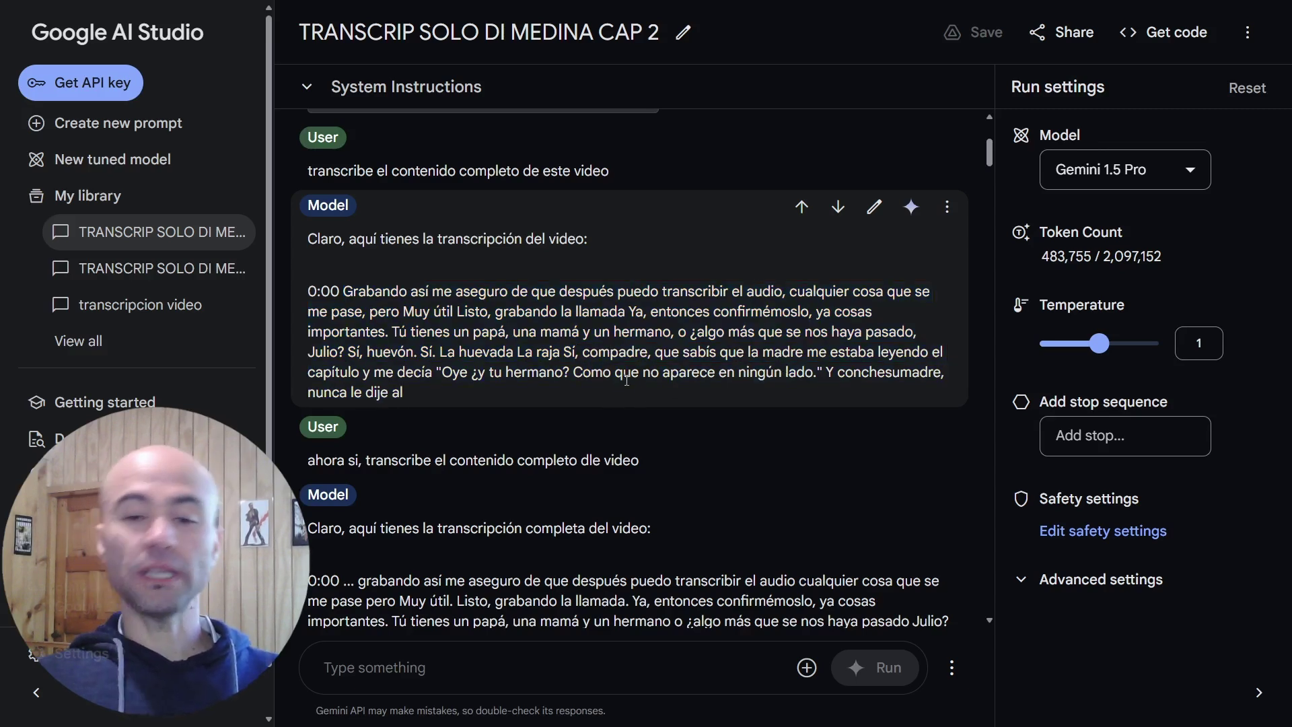
- Compare the repeated request for the video's complete transcription and the start of its reply with the first attempt
{"action": "scroll", "coordinate": [622, 410], "scroll_direction": "down", "scroll_amount": 2}
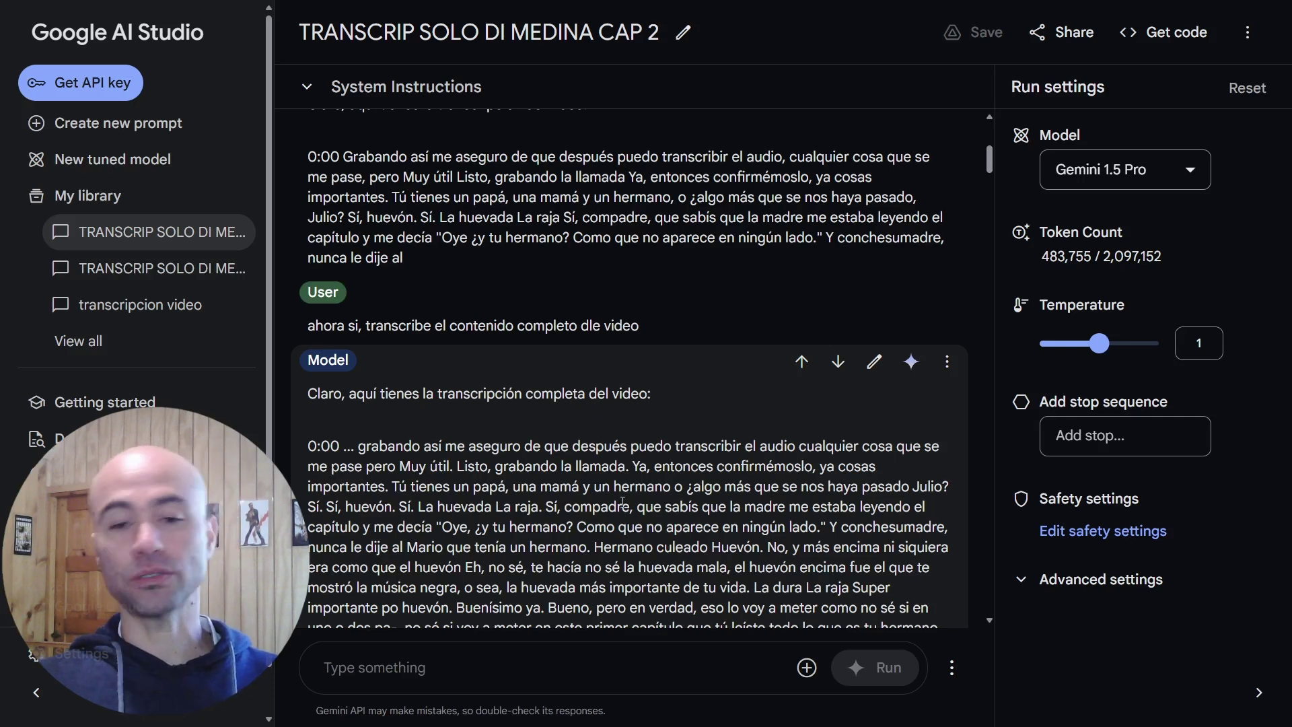
{"action": "scroll", "coordinate": [623, 503], "scroll_direction": "down", "scroll_amount": 1}
{"action": "scroll", "coordinate": [532, 399], "scroll_direction": "down", "scroll_amount": 2}
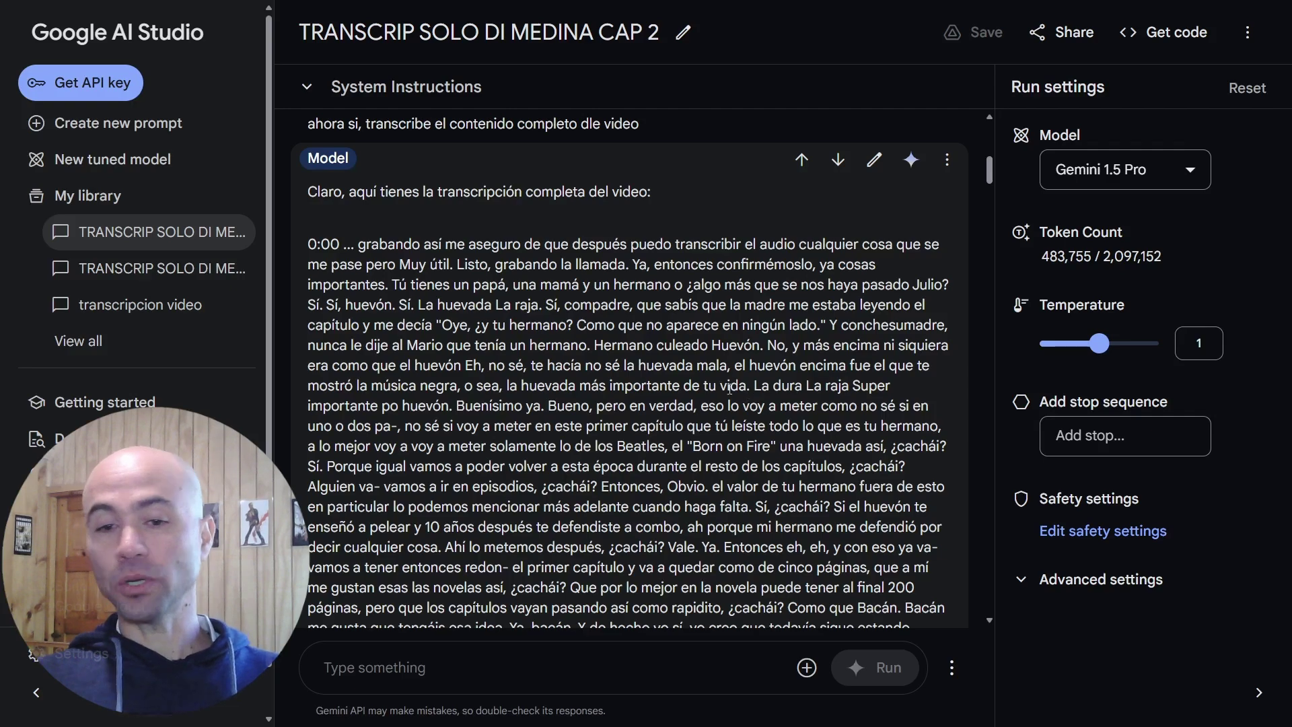
{"action": "scroll", "coordinate": [746, 417], "scroll_direction": "up", "scroll_amount": 4}
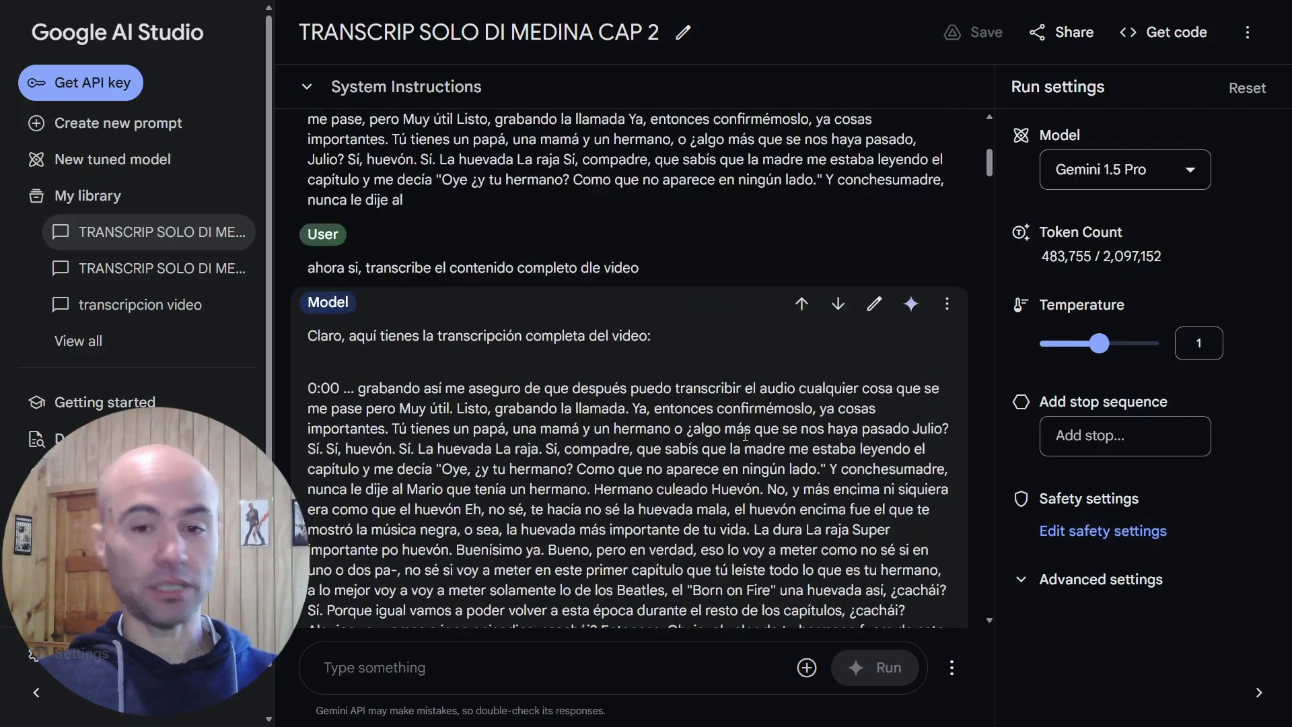
{"action": "scroll", "coordinate": [669, 371], "scroll_direction": "down", "scroll_amount": 2}
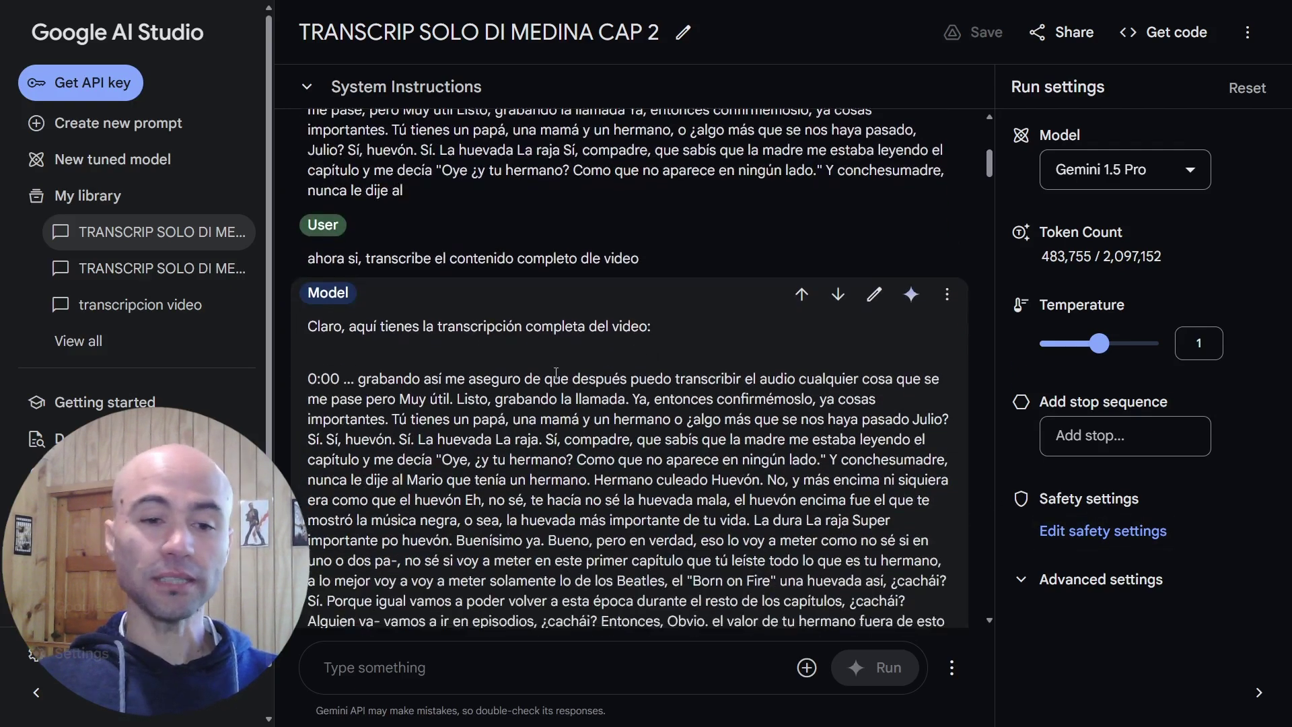
{"action": "left_click_drag", "start_coordinate": [324, 258], "coordinate": [649, 263]}
{"action": "scroll", "coordinate": [649, 264], "scroll_direction": "down", "scroll_amount": 2}
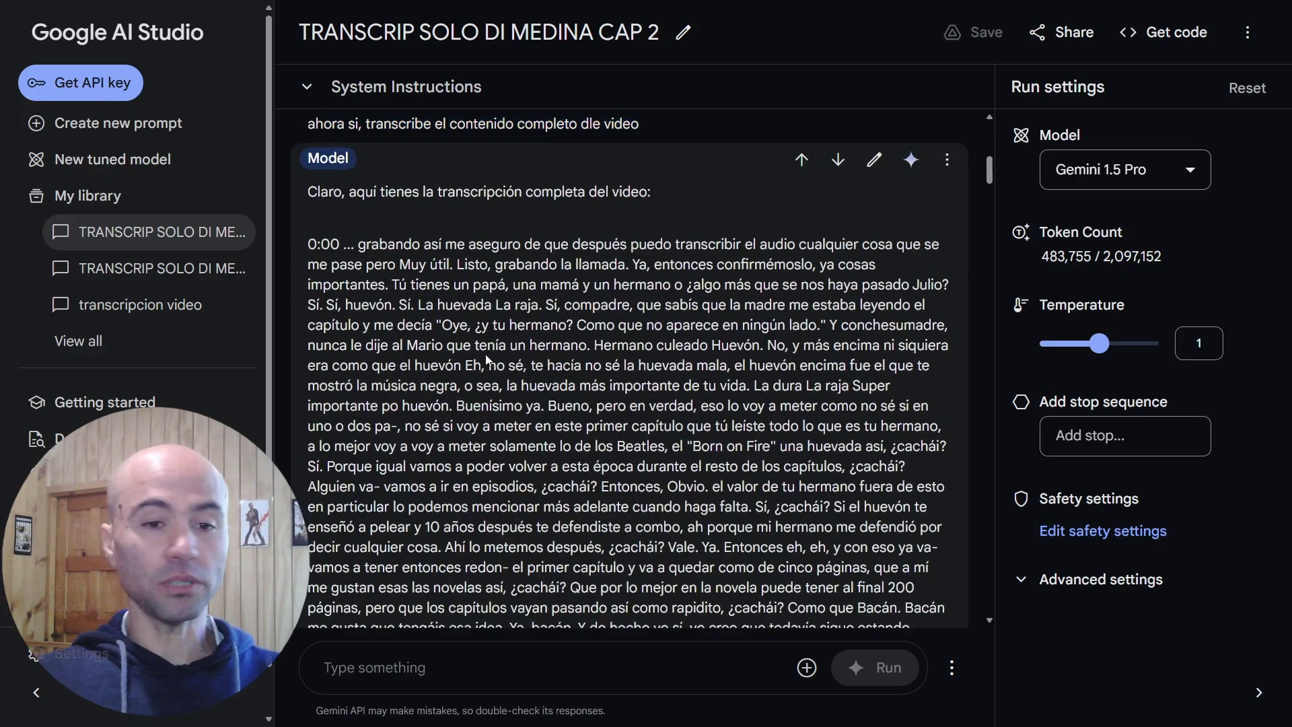
{"action": "scroll", "coordinate": [557, 397], "scroll_direction": "up", "scroll_amount": 7}
{"action": "scroll", "coordinate": [557, 397], "scroll_direction": "up", "scroll_amount": 1}
{"action": "scroll", "coordinate": [558, 377], "scroll_direction": "down", "scroll_amount": 8}
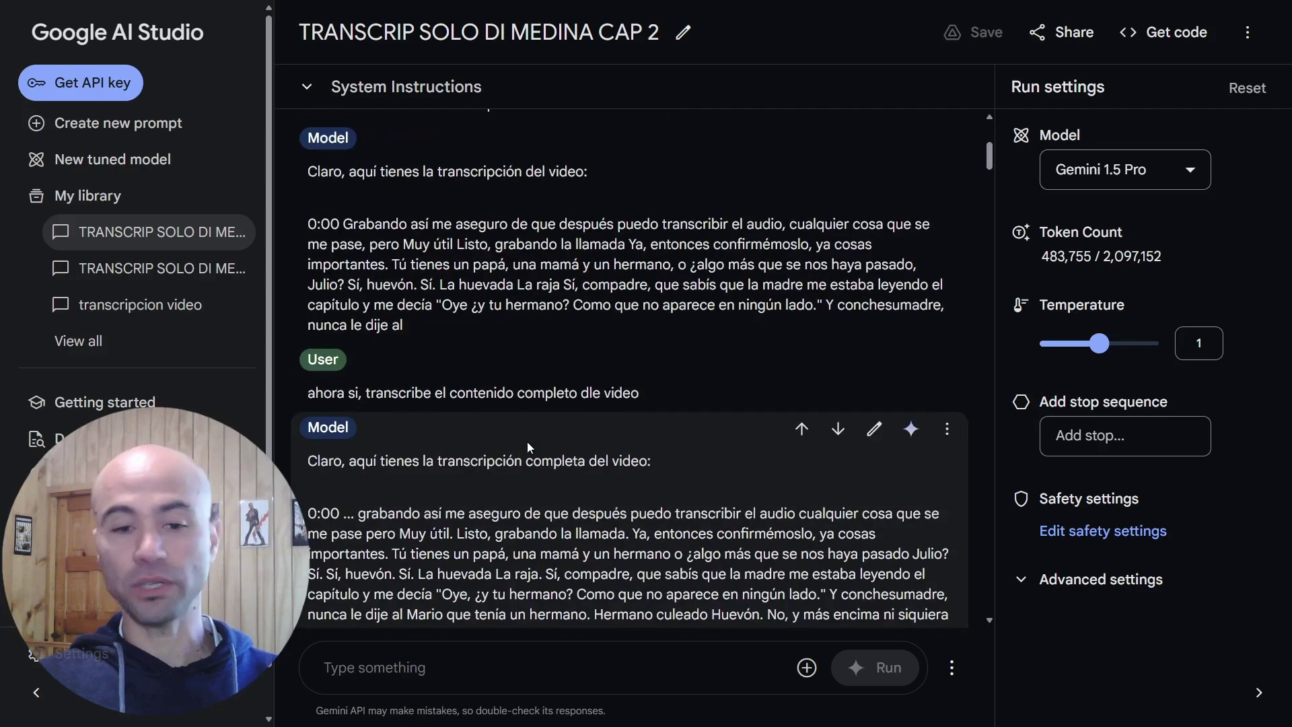
{"action": "scroll", "coordinate": [443, 393], "scroll_direction": "down", "scroll_amount": 2}
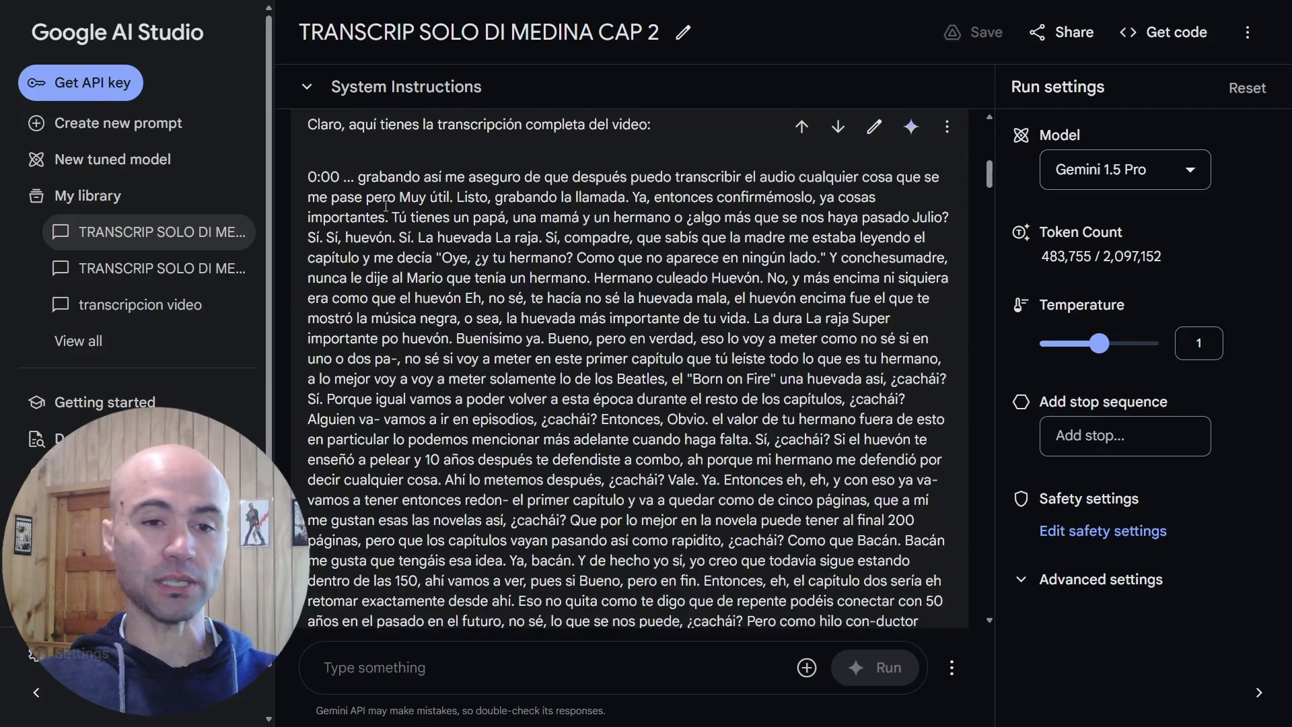
- Read through the complete video transcription from its opening paragraph to its end
{"action": "left_click_drag", "start_coordinate": [371, 177], "coordinate": [757, 476]}
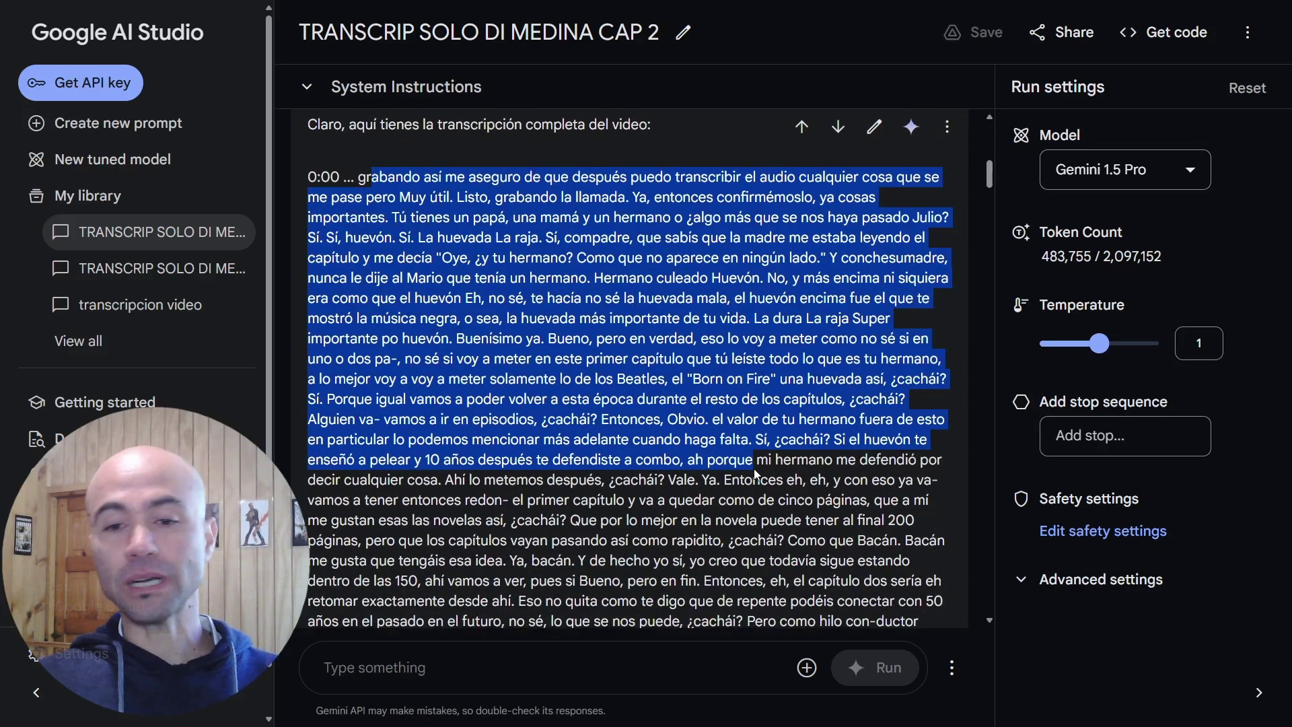
{"action": "left_click", "coordinate": [643, 396]}
{"action": "scroll", "coordinate": [670, 440], "scroll_direction": "down", "scroll_amount": 20}
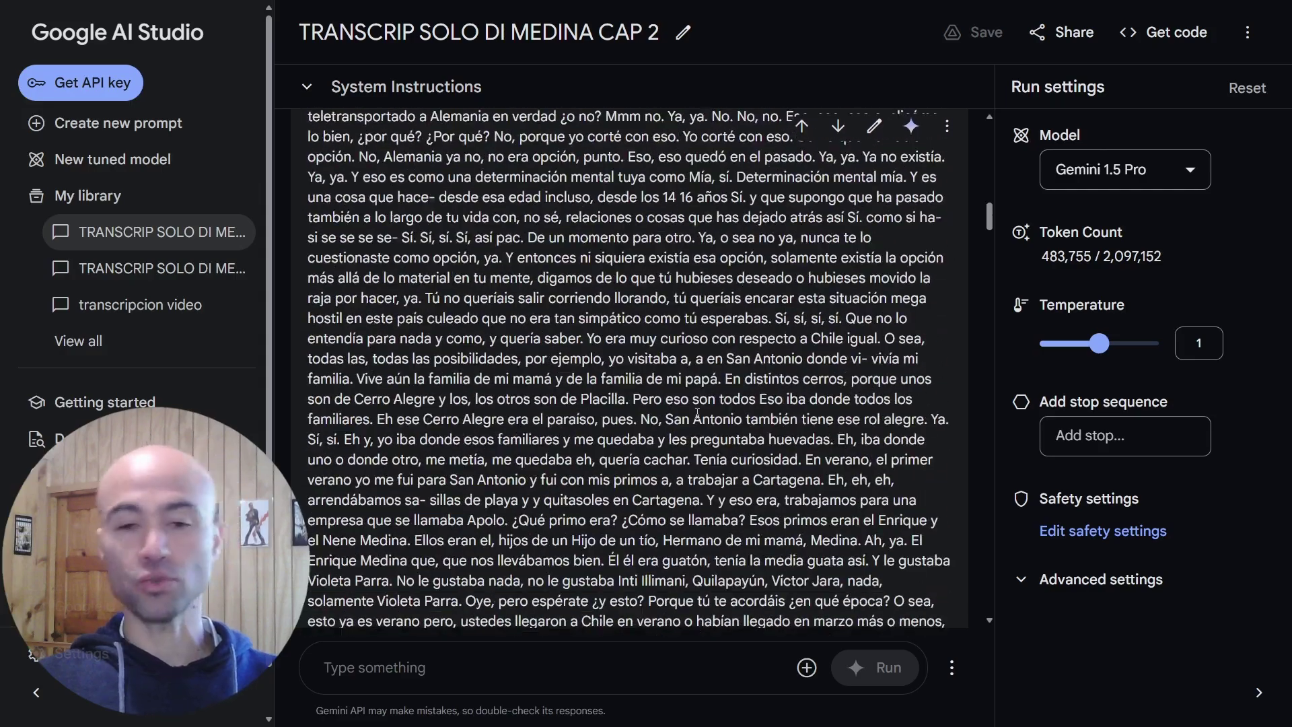
{"action": "scroll", "coordinate": [698, 410], "scroll_direction": "down", "scroll_amount": 20}
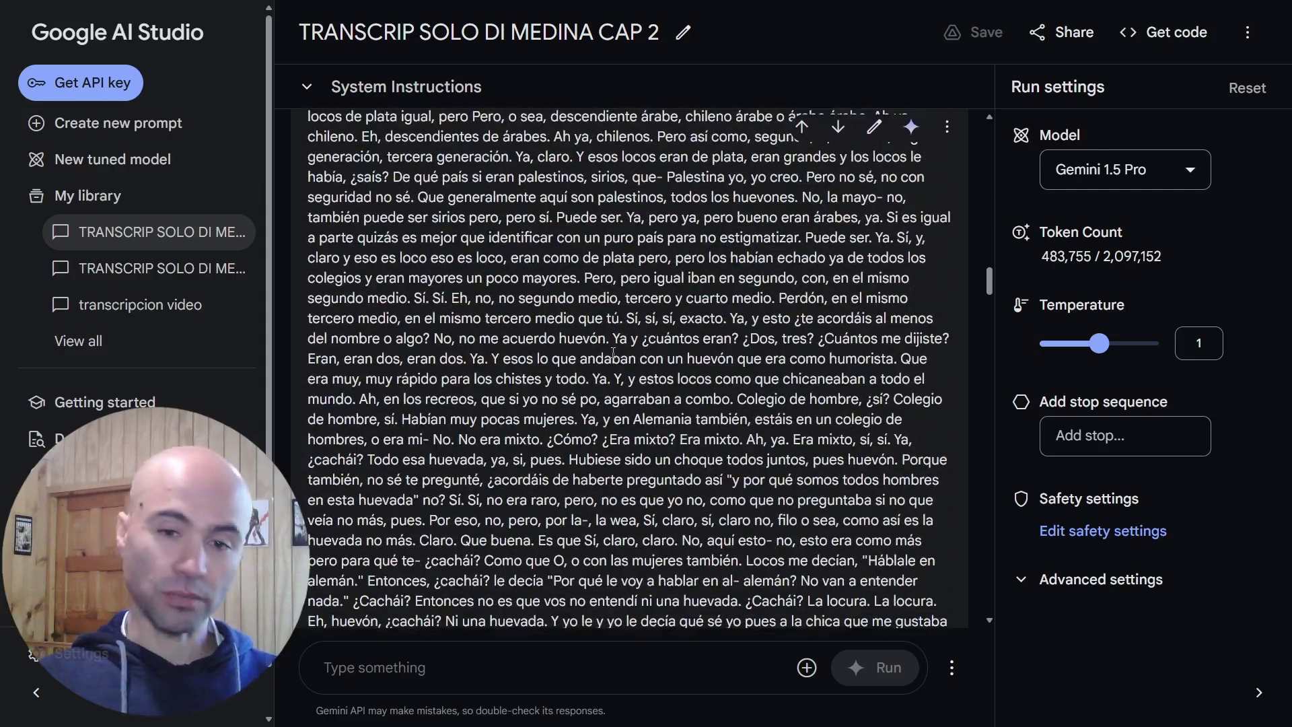
{"action": "scroll", "coordinate": [592, 352], "scroll_direction": "down", "scroll_amount": 20}
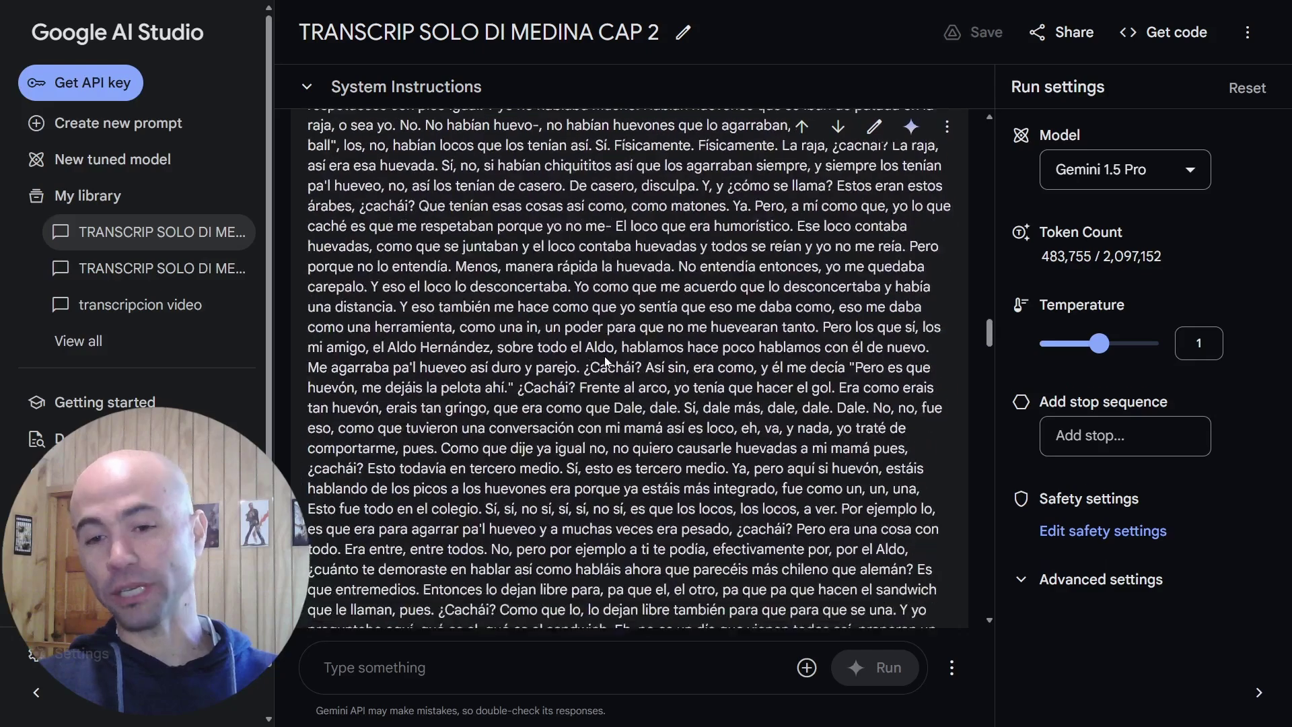
{"action": "scroll", "coordinate": [607, 363], "scroll_direction": "down", "scroll_amount": 15}
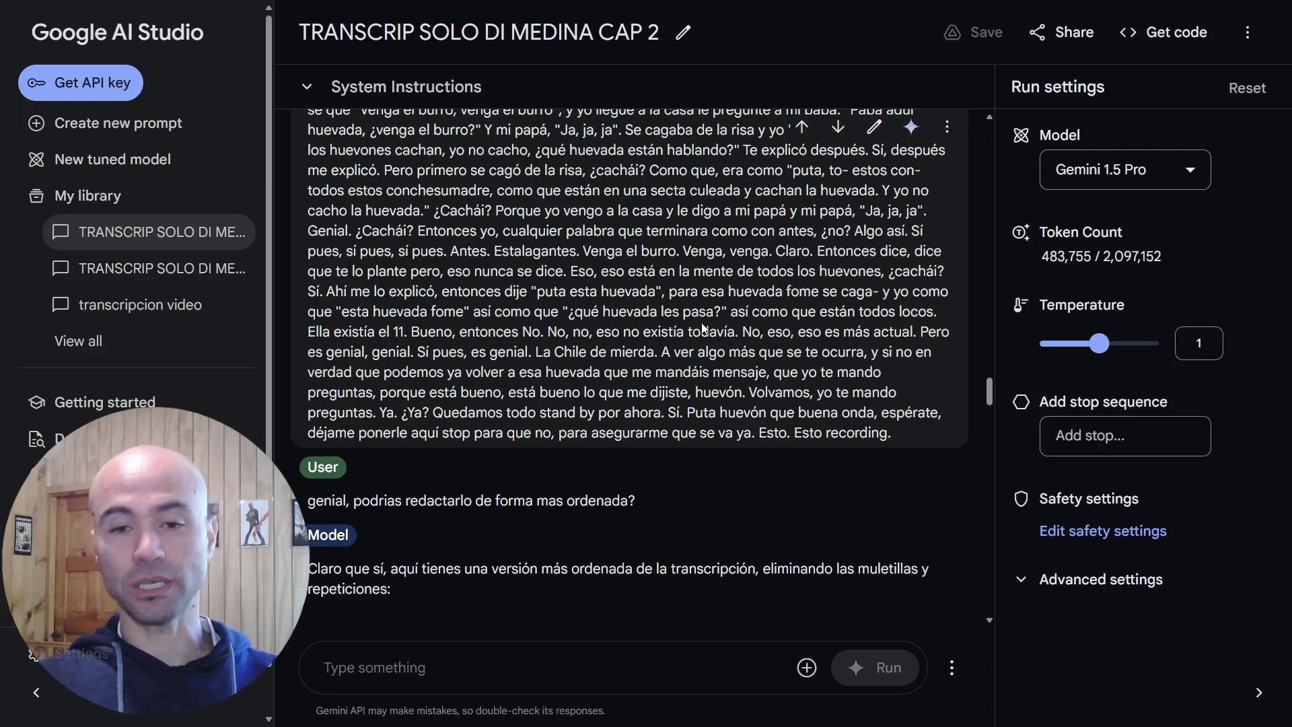
- Review the follow-up request for a more orderly version and the model's rewritten dialogue through to its end
{"action": "scroll", "coordinate": [373, 300], "scroll_direction": "down", "scroll_amount": 3}
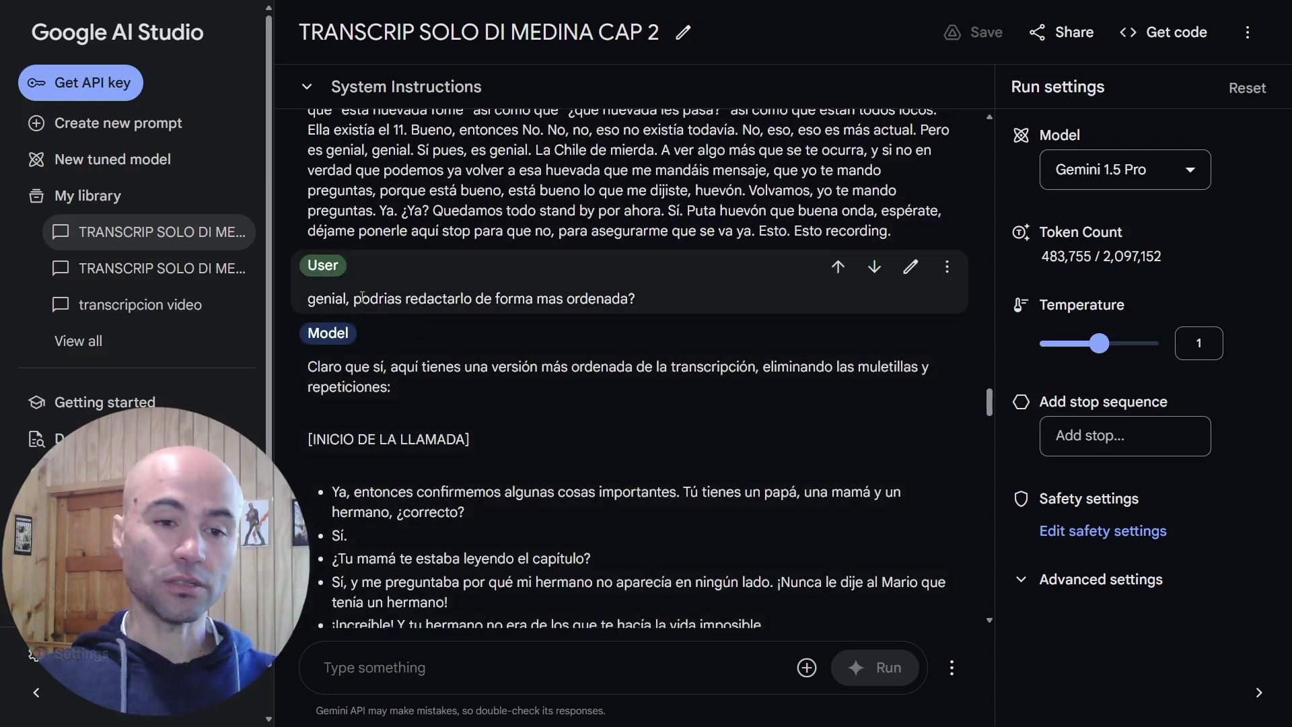
{"action": "scroll", "coordinate": [676, 299], "scroll_direction": "down", "scroll_amount": 3}
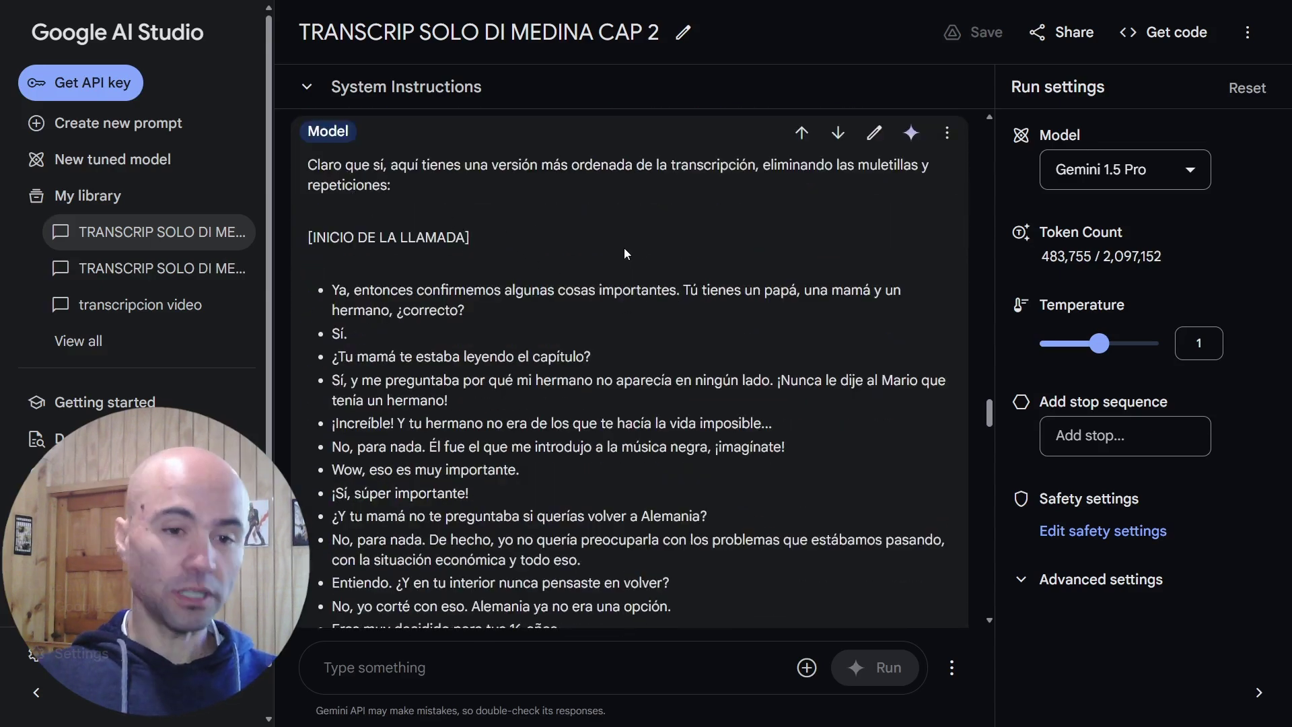
{"action": "scroll", "coordinate": [646, 216], "scroll_direction": "down", "scroll_amount": 3}
{"action": "scroll", "coordinate": [501, 301], "scroll_direction": "down", "scroll_amount": 3}
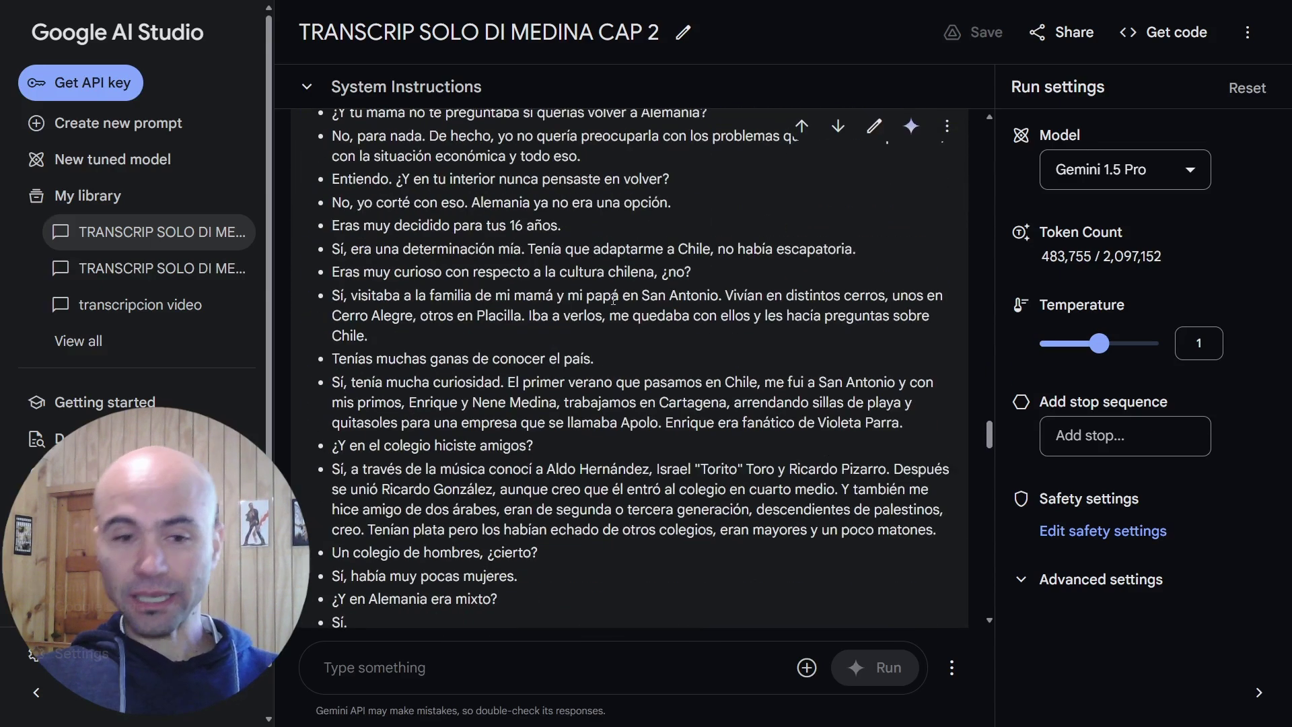
{"action": "scroll", "coordinate": [613, 298], "scroll_direction": "down", "scroll_amount": 3}
{"action": "scroll", "coordinate": [627, 342], "scroll_direction": "down", "scroll_amount": 3}
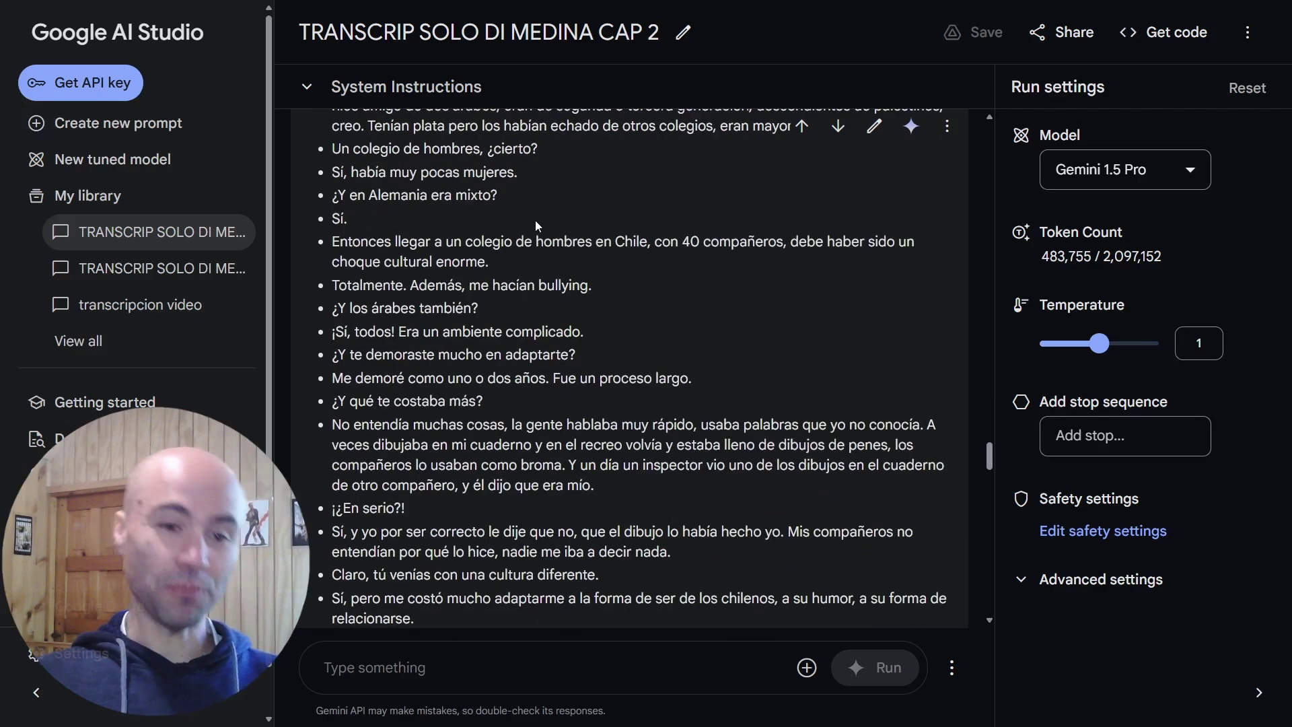
{"action": "scroll", "coordinate": [491, 346], "scroll_direction": "down", "scroll_amount": 19}
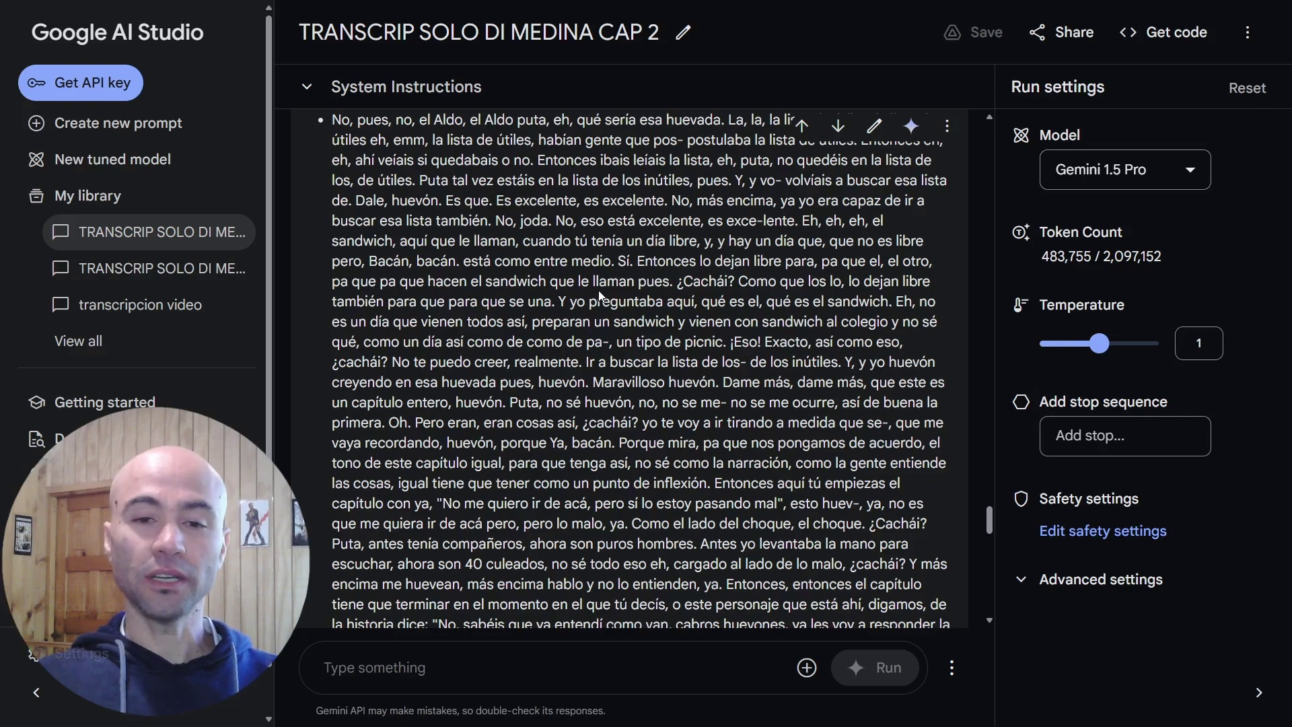
{"action": "scroll", "coordinate": [658, 393], "scroll_direction": "down", "scroll_amount": 5}
{"action": "scroll", "coordinate": [658, 393], "scroll_direction": "down", "scroll_amount": 9}
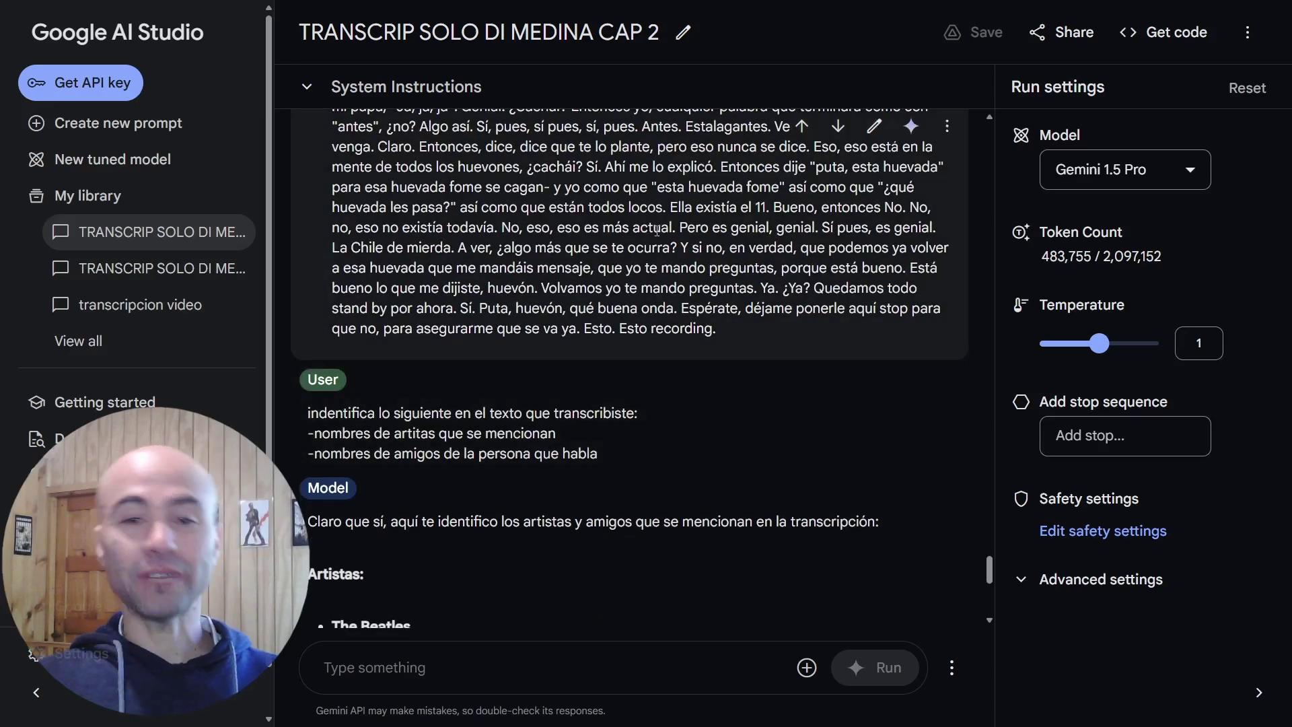
- Examine the follow-up questions about mentioned artists, the speaker's friends and the brother's age, along with the model's answers
{"action": "scroll", "coordinate": [661, 248], "scroll_direction": "down", "scroll_amount": 2}
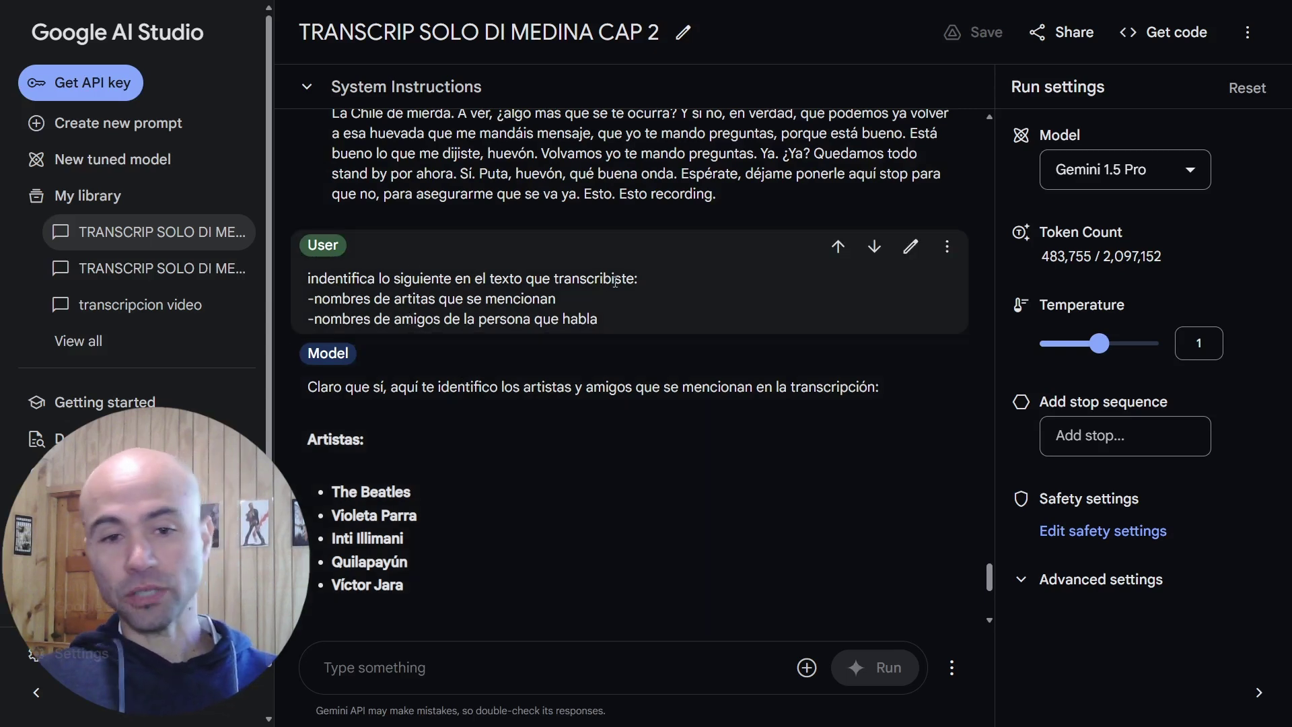
{"action": "scroll", "coordinate": [615, 281], "scroll_direction": "down", "scroll_amount": 2}
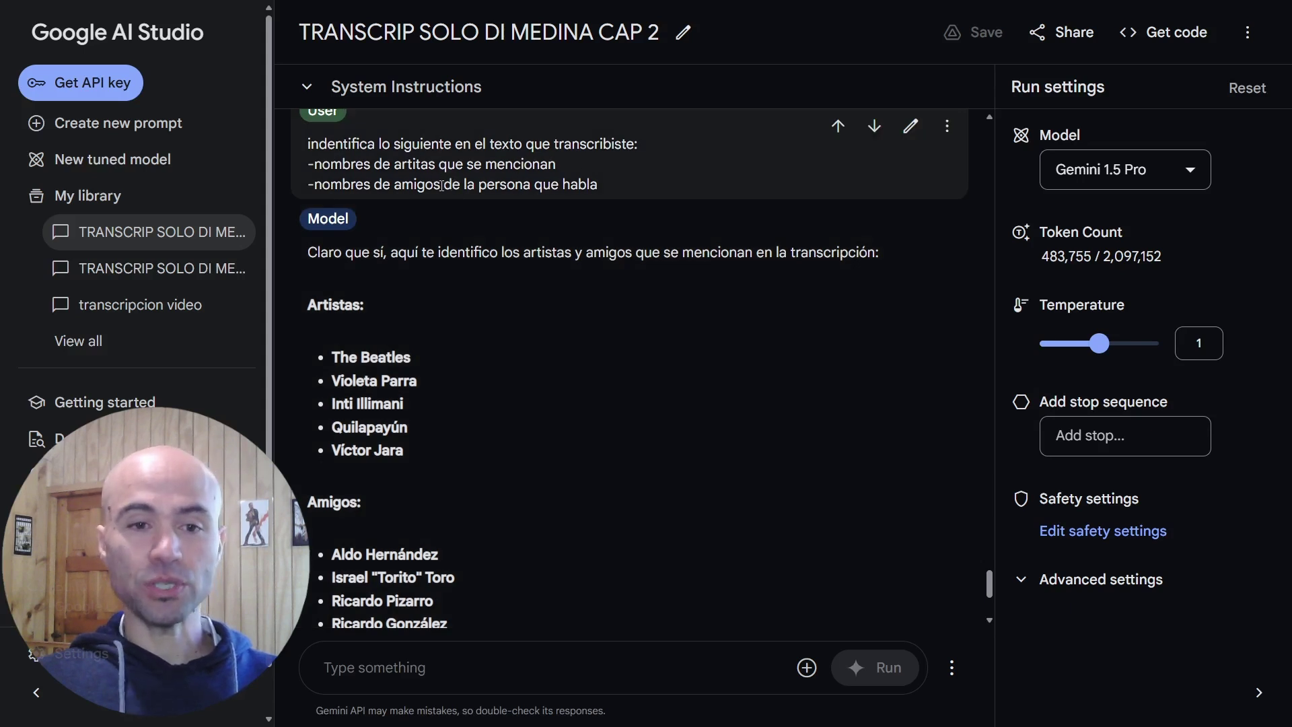
{"action": "scroll", "coordinate": [492, 213], "scroll_direction": "down", "scroll_amount": 2}
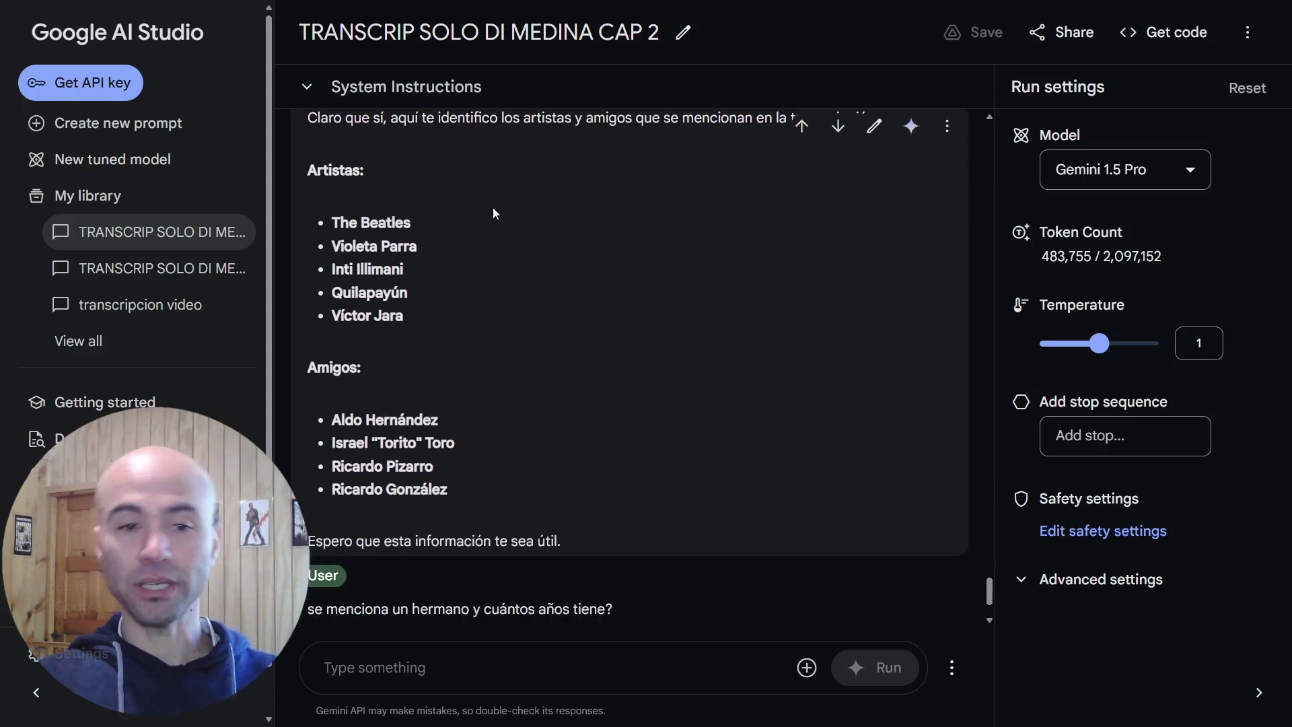
{"action": "scroll", "coordinate": [408, 239], "scroll_direction": "down", "scroll_amount": 1}
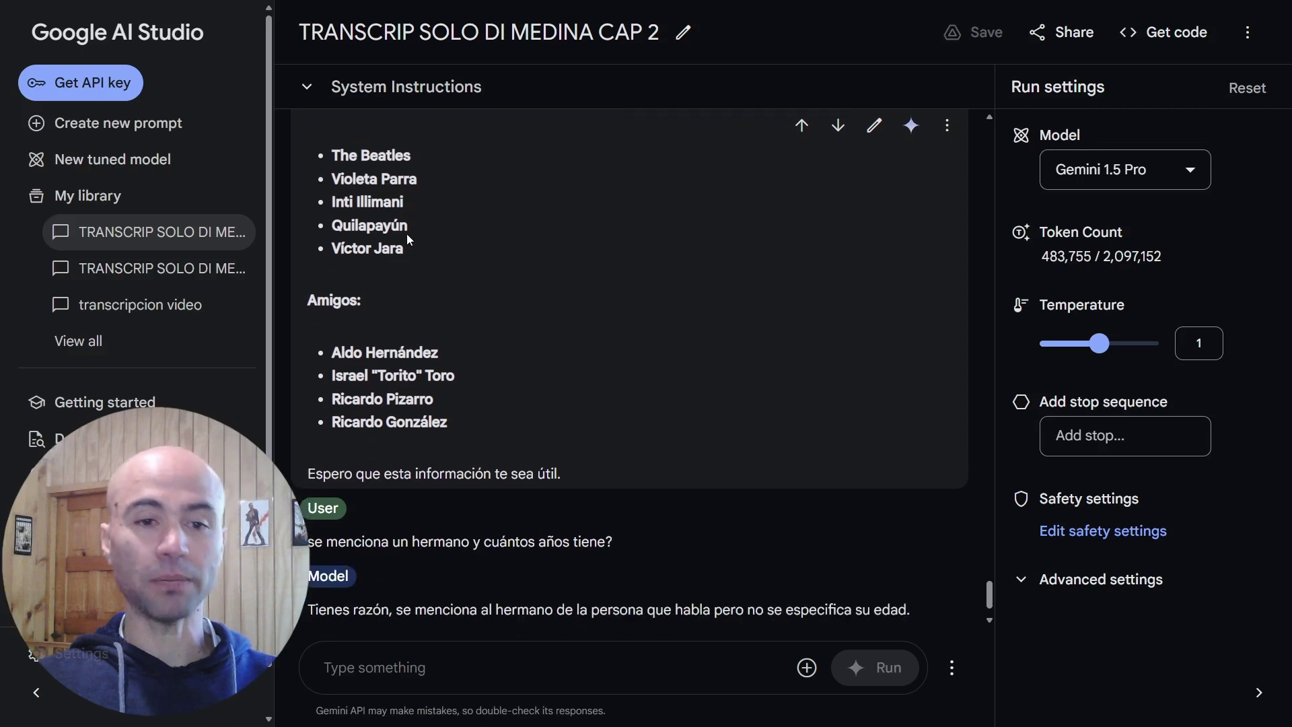
{"action": "scroll", "coordinate": [409, 302], "scroll_direction": "down", "scroll_amount": 1}
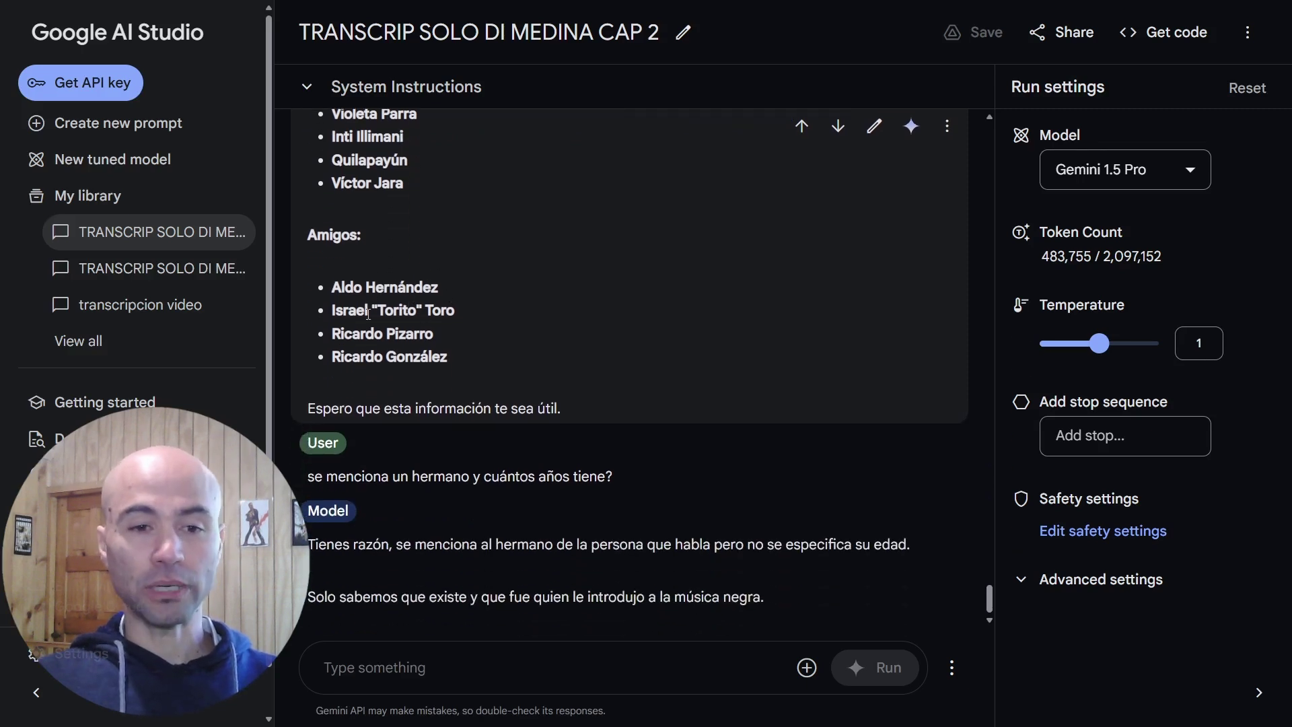